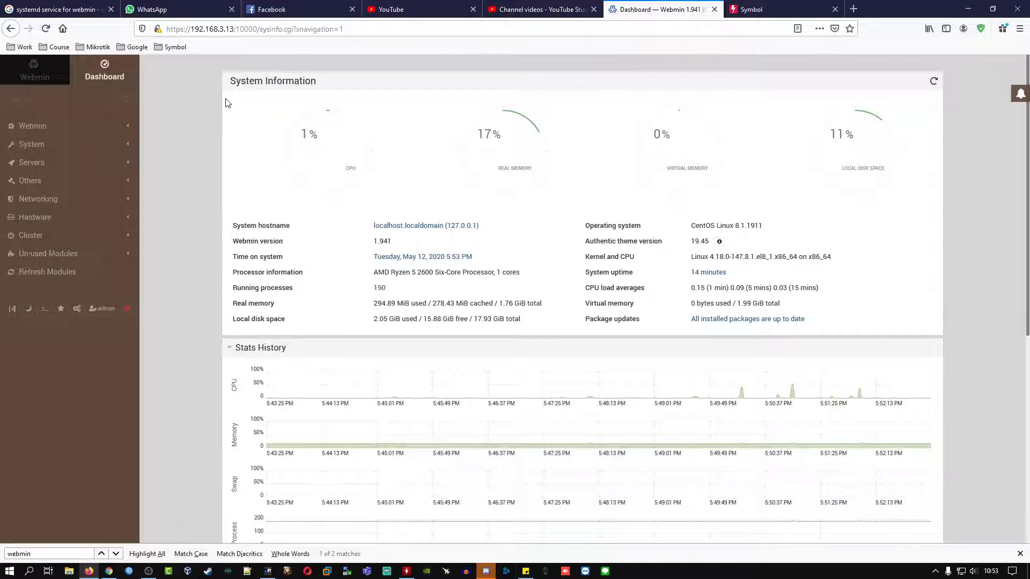
Step: Scroll the dashboard and cycle the side panel through system stats, favorites and notifications, then close it
{"action": "scroll", "coordinate": [395, 165], "scroll_direction": "down", "scroll_amount": 3}
{"action": "scroll", "coordinate": [395, 165], "scroll_direction": "down", "scroll_amount": 4}
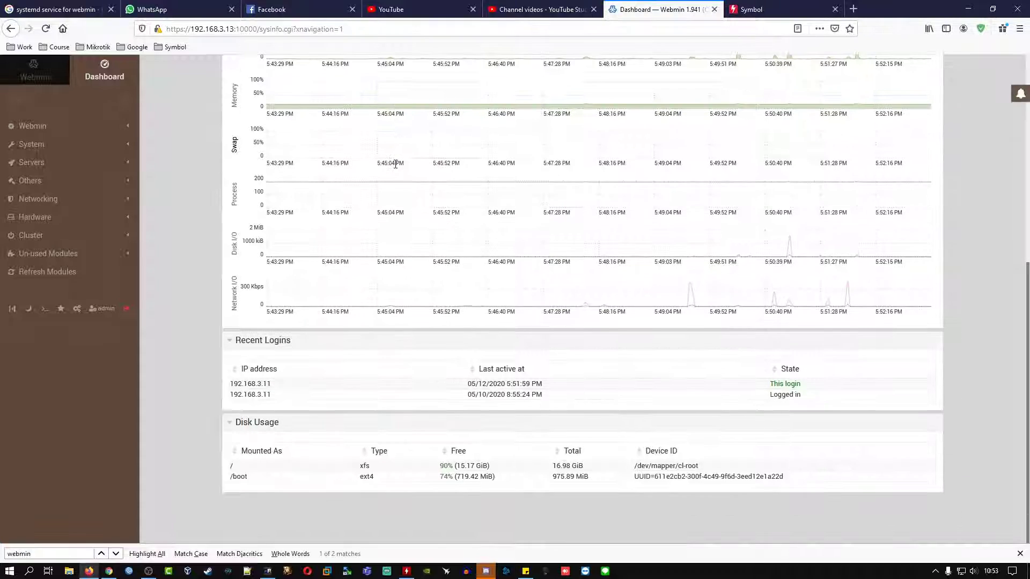
{"action": "scroll", "coordinate": [396, 163], "scroll_direction": "up", "scroll_amount": 7}
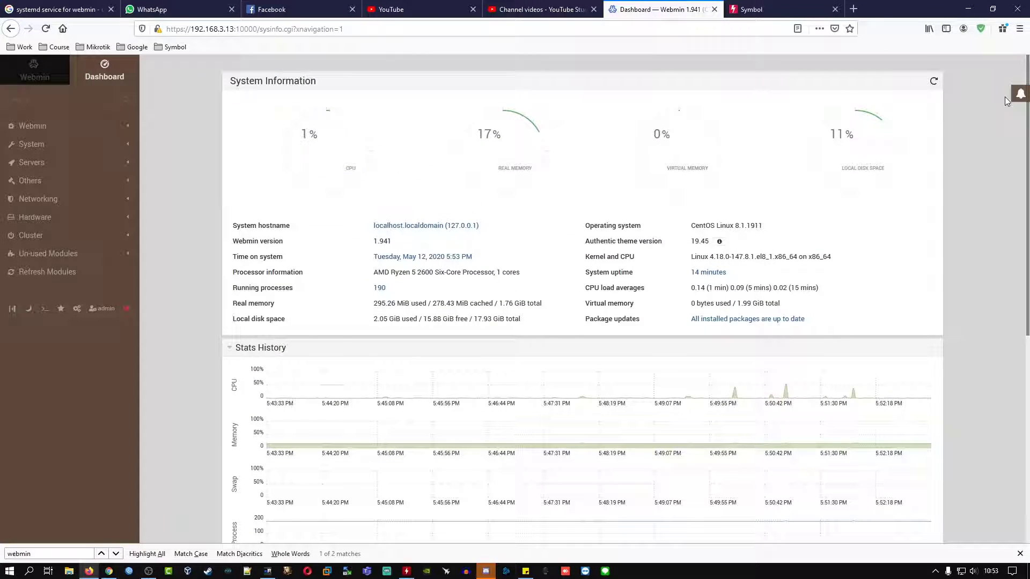
{"action": "left_click", "coordinate": [1021, 94]}
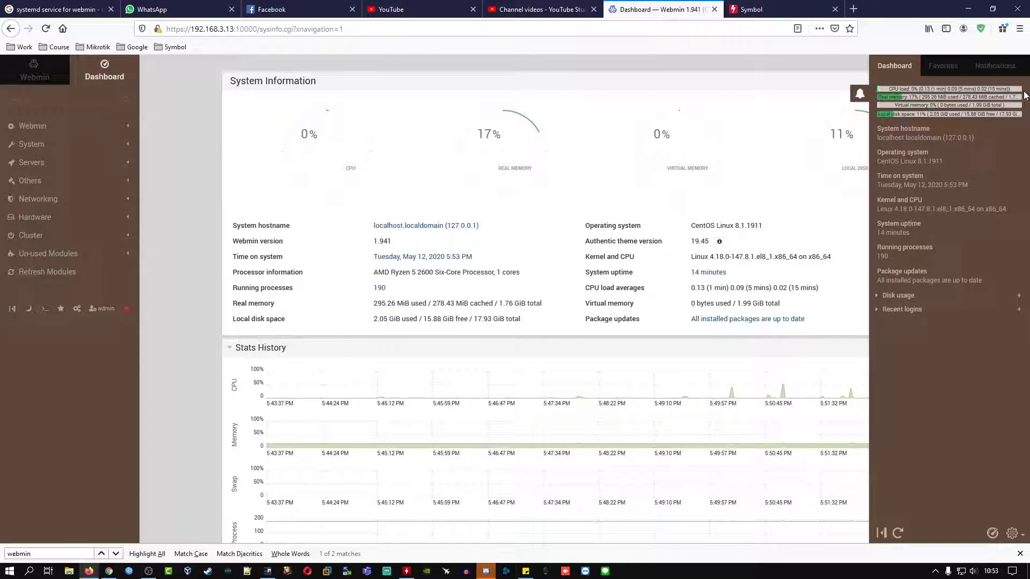
{"action": "left_click", "coordinate": [949, 67]}
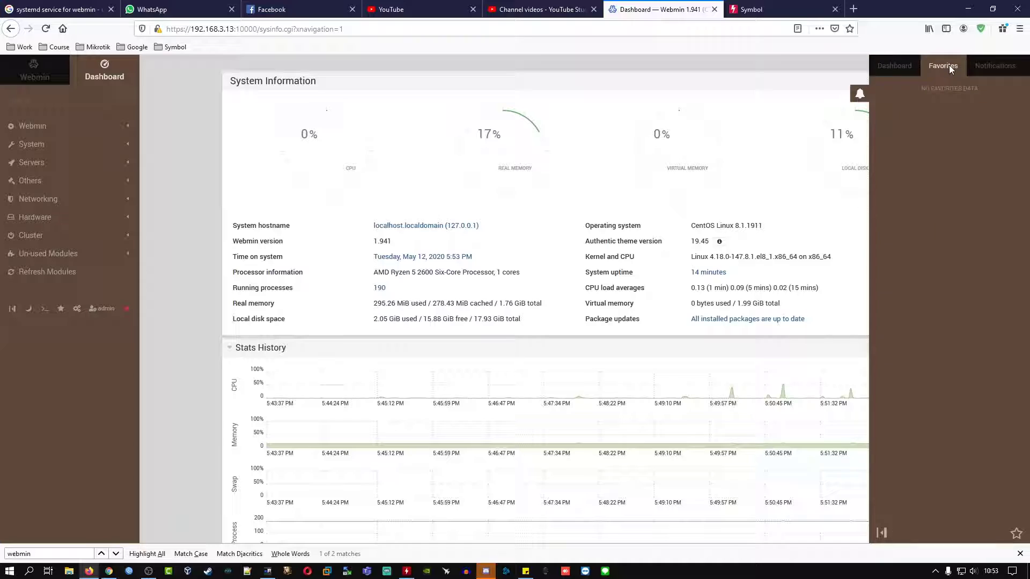
{"action": "left_click", "coordinate": [977, 66]}
{"action": "left_click", "coordinate": [896, 65]}
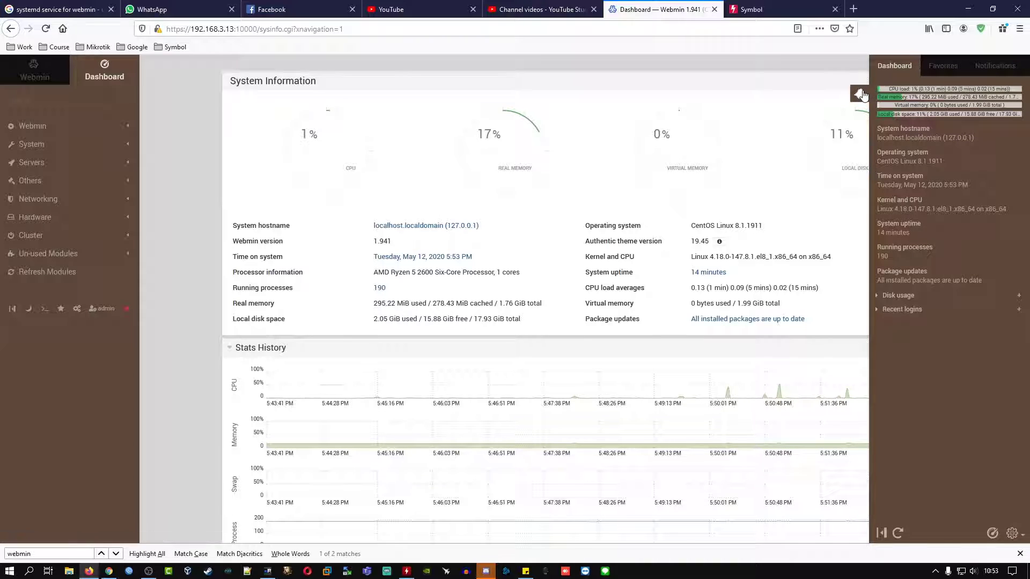
{"action": "left_click", "coordinate": [860, 94]}
Step: Check the recent logins in the stats panel, close it, and expand the System category
{"action": "left_click", "coordinate": [1020, 96]}
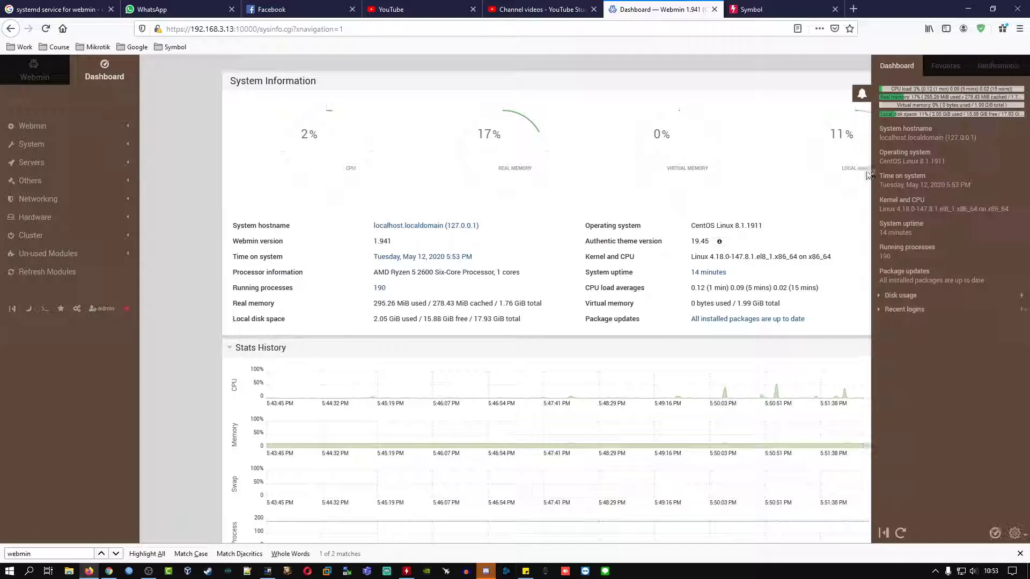
{"action": "left_click", "coordinate": [879, 310]}
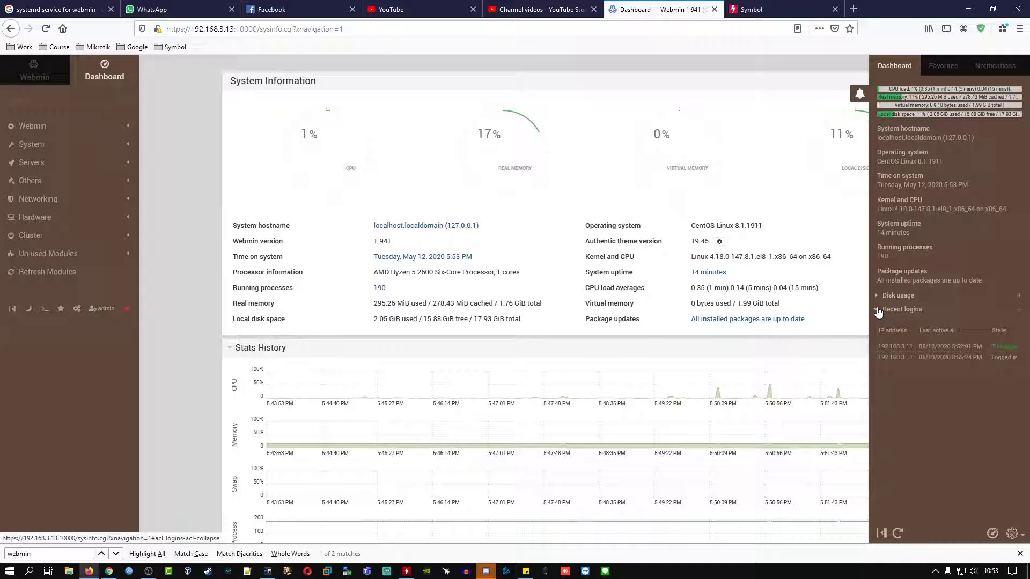
{"action": "left_click", "coordinate": [860, 94]}
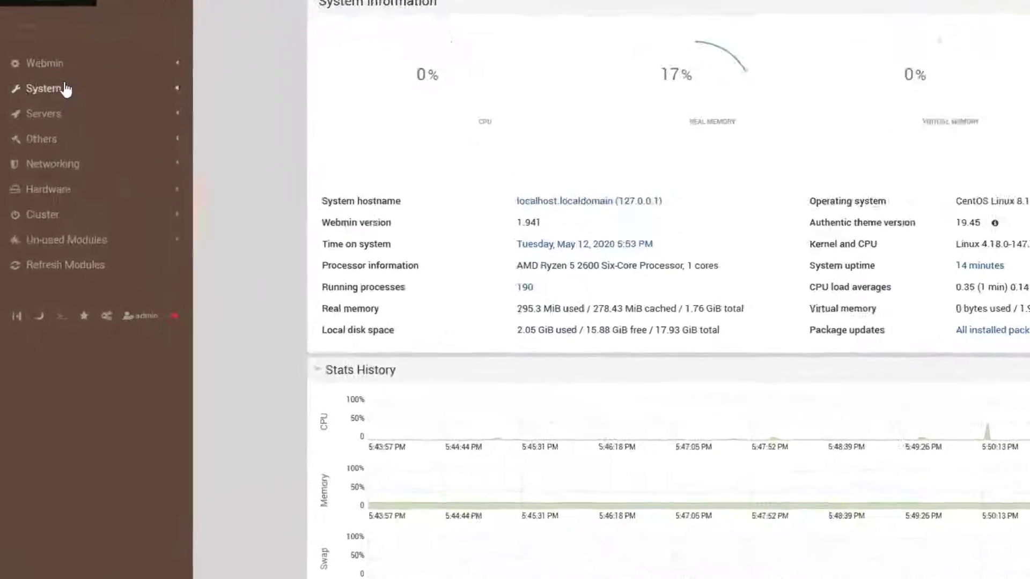
{"action": "left_click", "coordinate": [45, 144]}
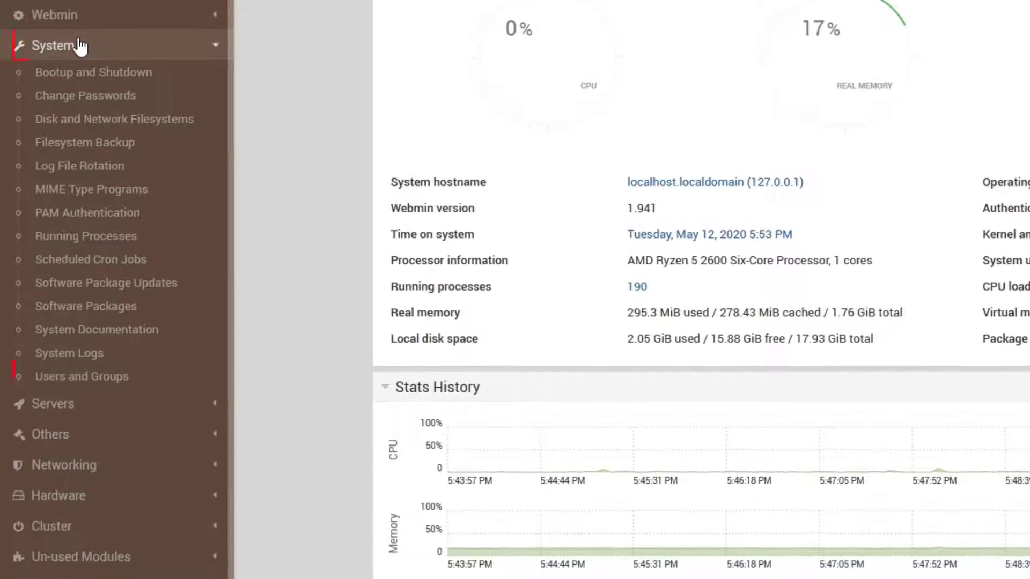
Step: Open Users and Groups and tick, then untick, user zia in the user table
{"action": "left_click", "coordinate": [112, 381]}
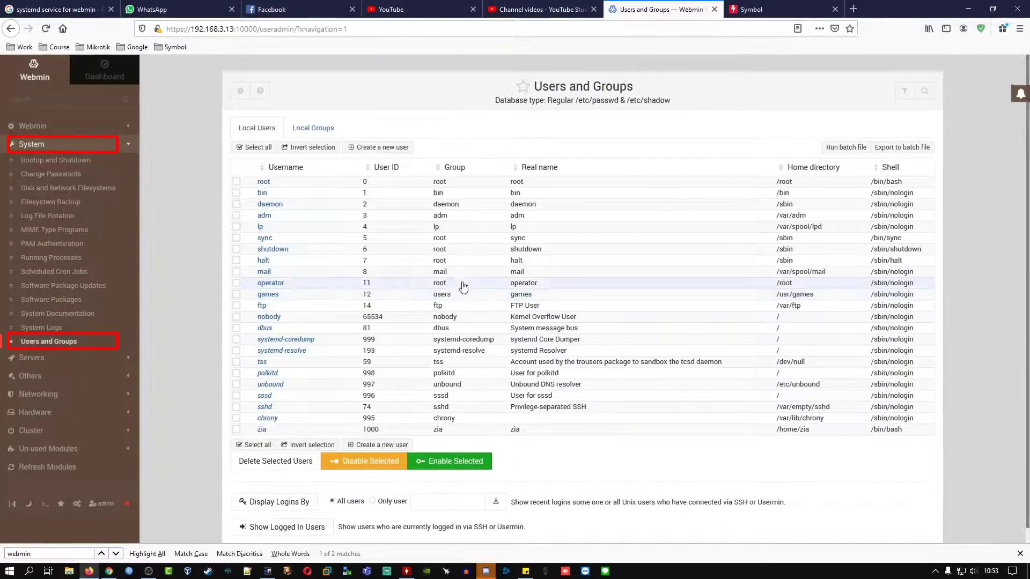
{"action": "scroll", "coordinate": [464, 287], "scroll_direction": "down", "scroll_amount": 1}
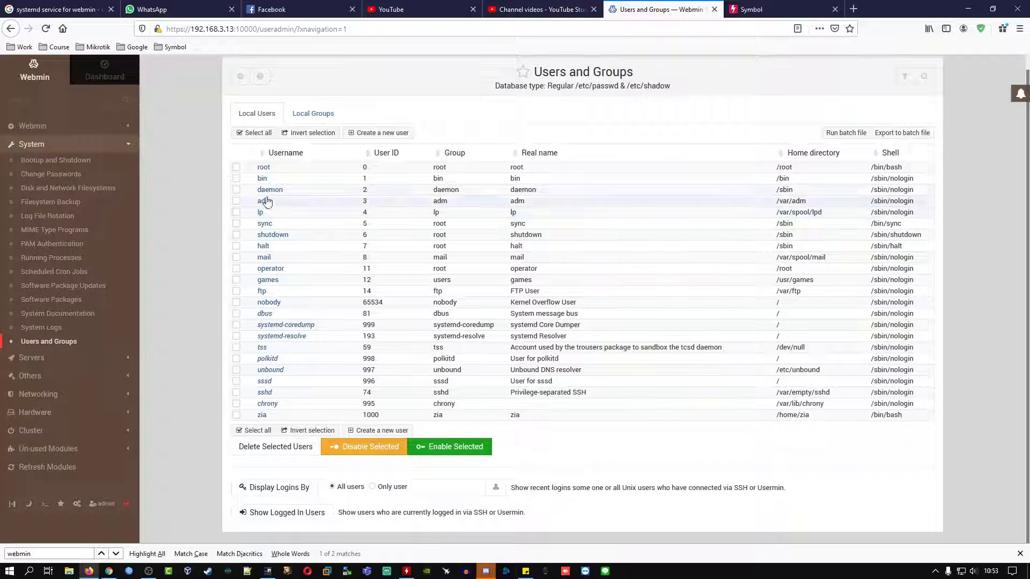
{"action": "left_click", "coordinate": [236, 417]}
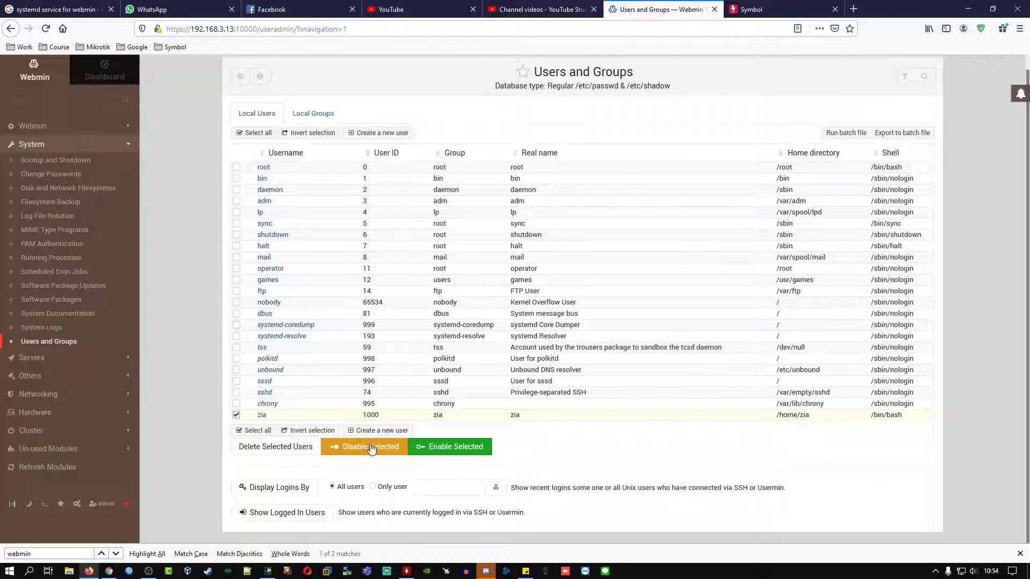
{"action": "left_click", "coordinate": [236, 415]}
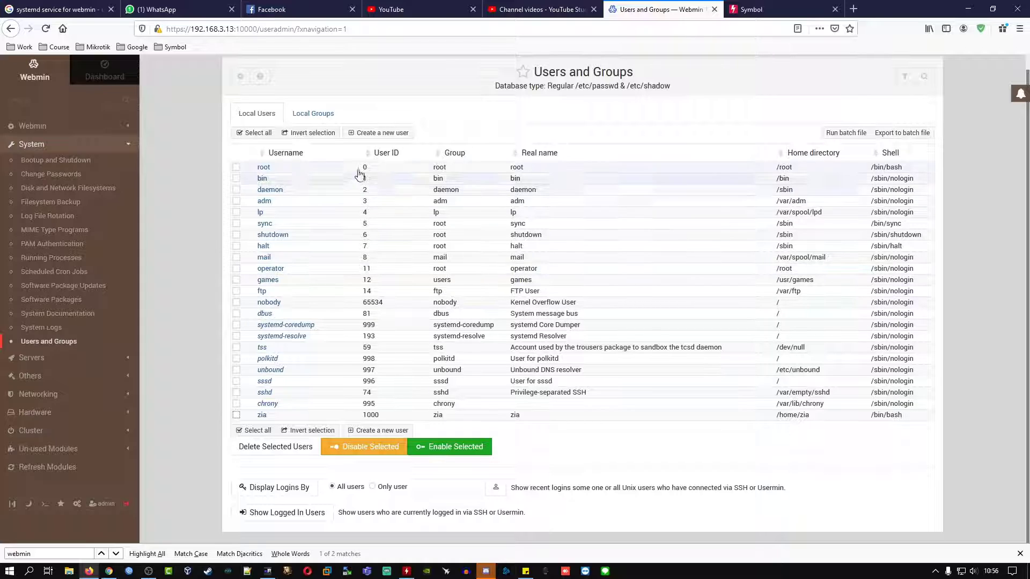
Step: Start a new user named belajar1, leaving the user ID on automatic
{"action": "left_click", "coordinate": [390, 136]}
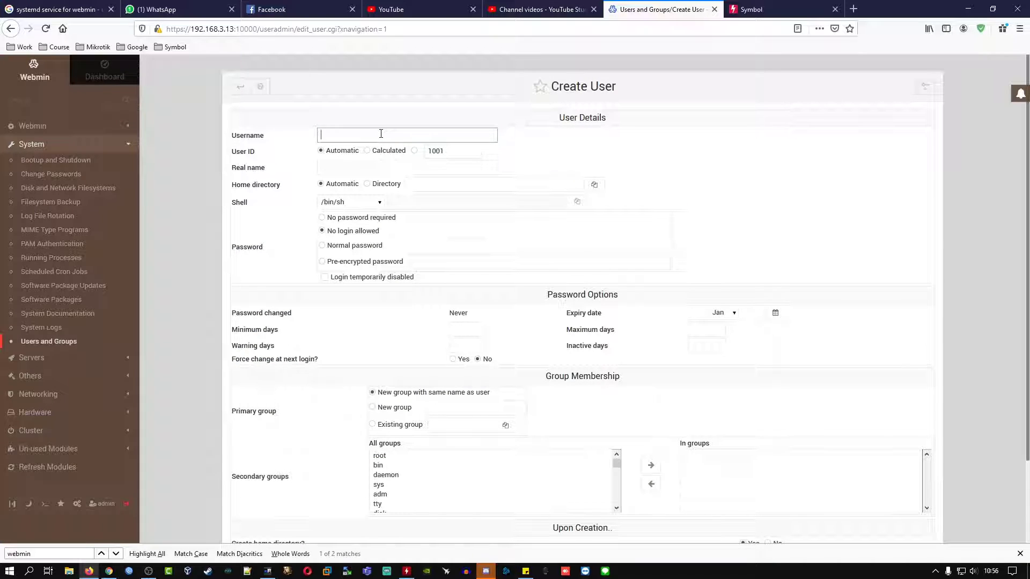
{"action": "type", "text": "belajar1"}
{"action": "left_click", "coordinate": [429, 152]}
{"action": "left_click", "coordinate": [415, 150]}
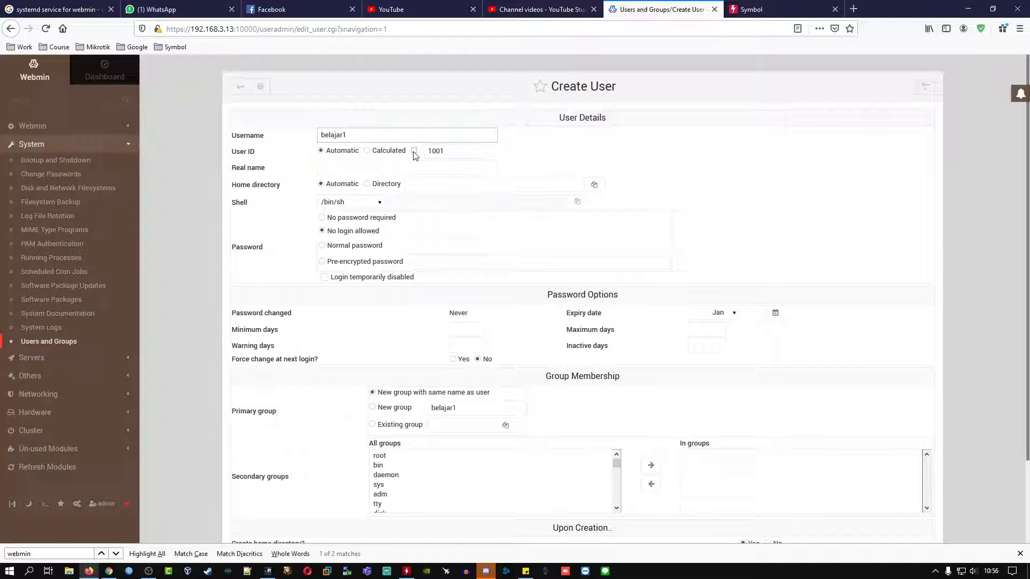
{"action": "left_click", "coordinate": [321, 150]}
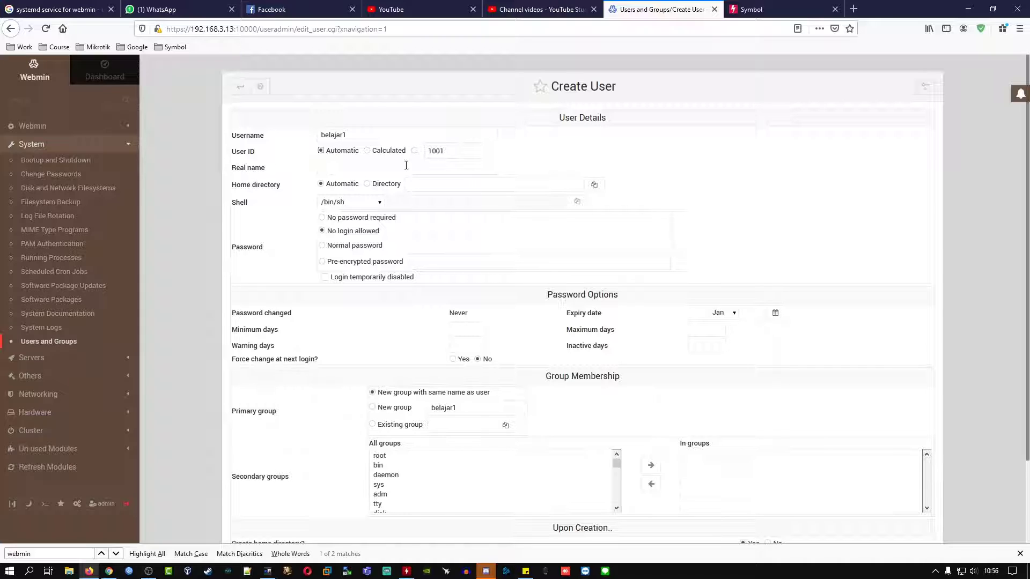
Step: Fill in the user's real name and switch the home directory to a manually specified path
{"action": "left_click", "coordinate": [384, 168]}
{"action": "type", "text": "linuxbyzia"}
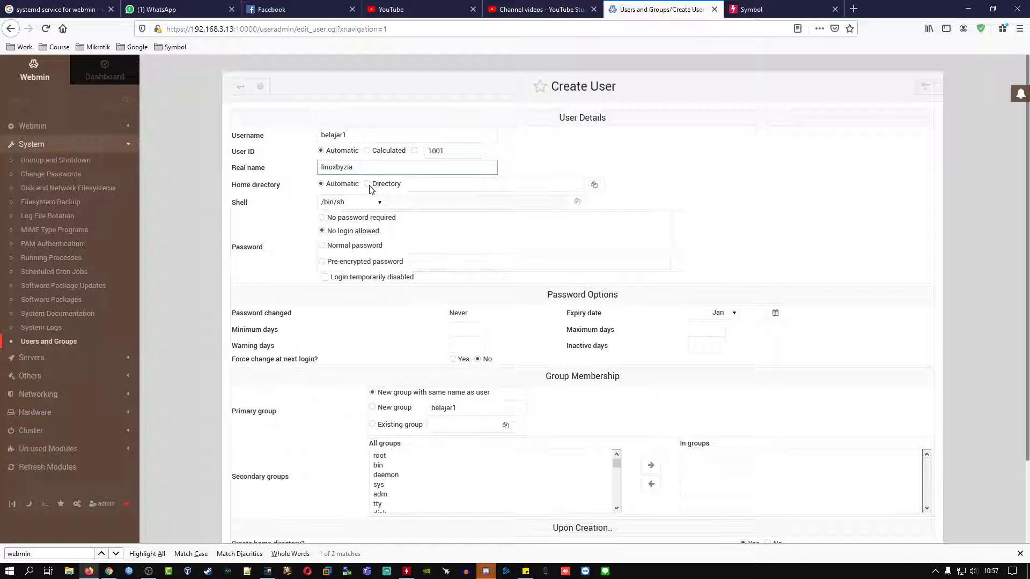
{"action": "left_click", "coordinate": [369, 185]}
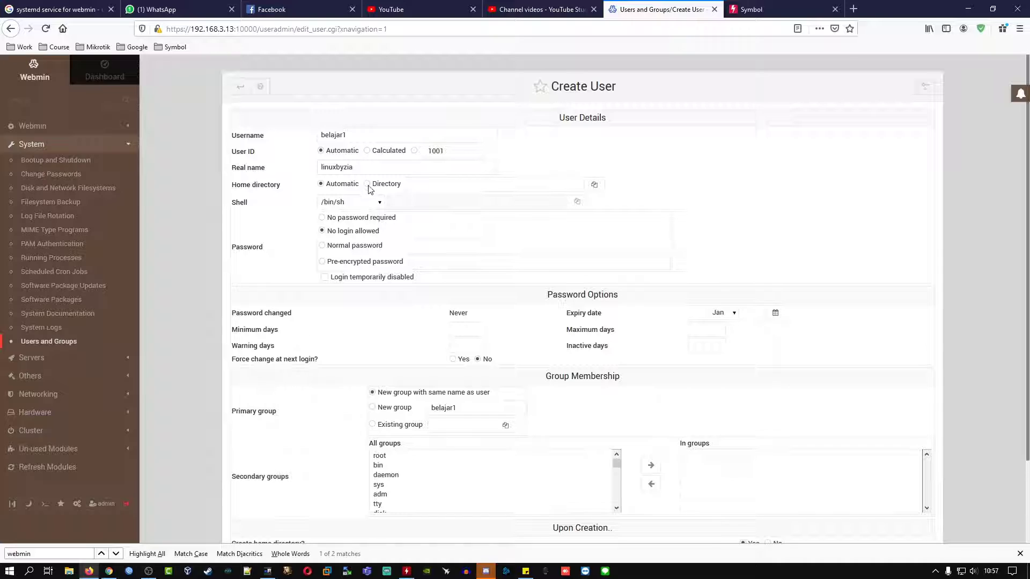
{"action": "left_click", "coordinate": [418, 183]}
{"action": "type", "text": "/"}
{"action": "key", "text": "BackSpace"}
{"action": "left_click", "coordinate": [594, 185]}
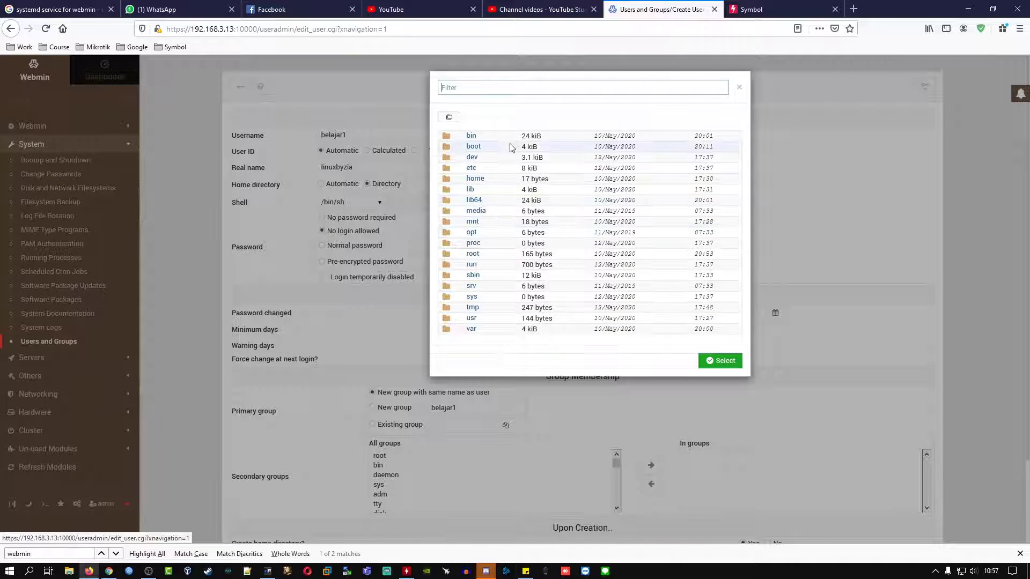
{"action": "left_click", "coordinate": [483, 182]}
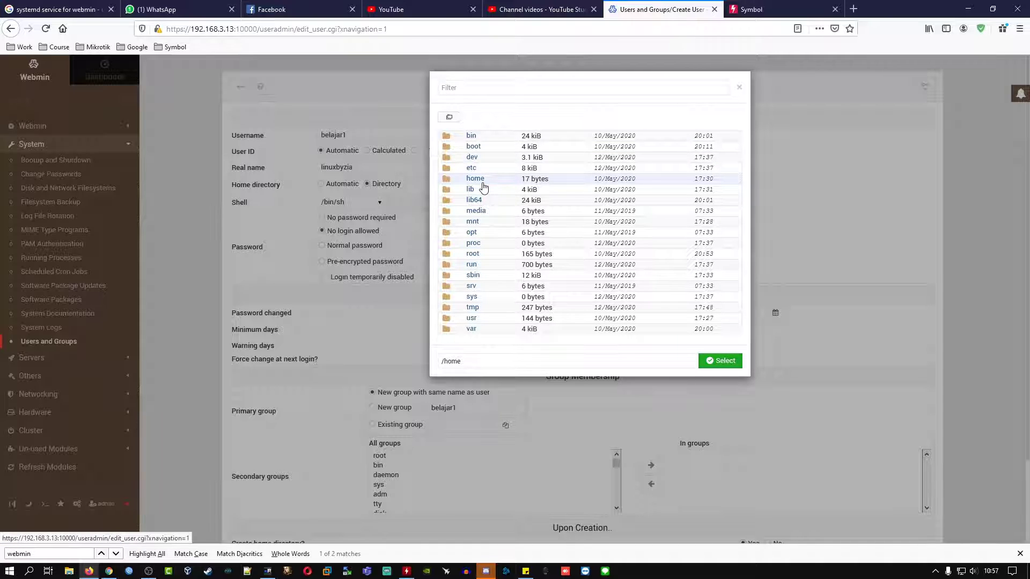
{"action": "left_click", "coordinate": [482, 181]}
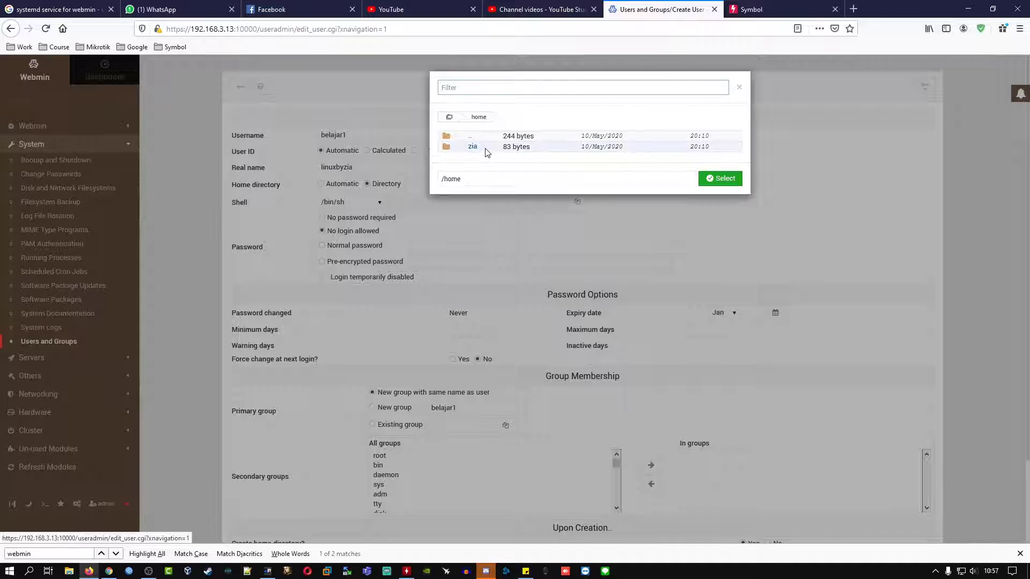
{"action": "left_click", "coordinate": [478, 179]}
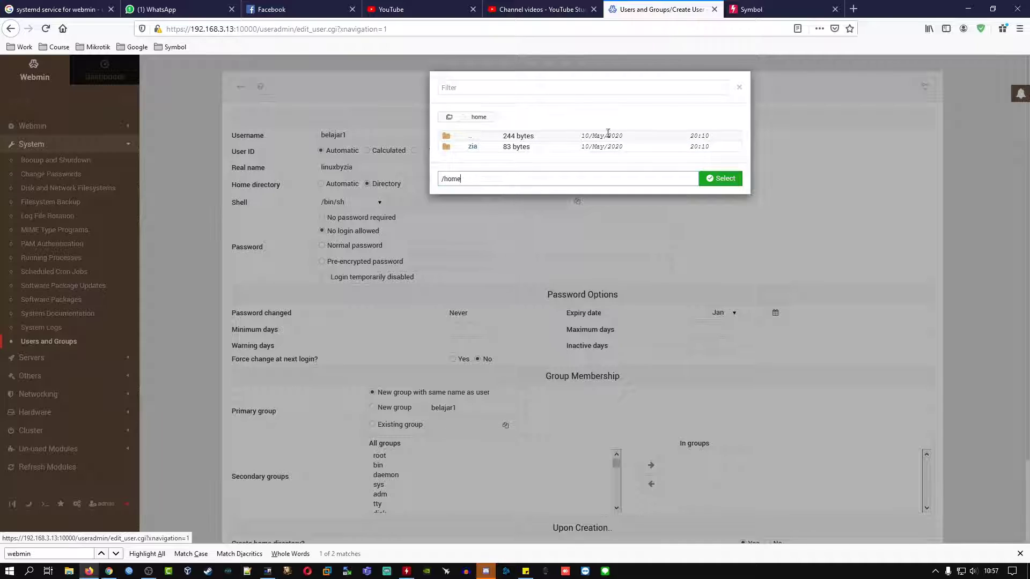
{"action": "left_click", "coordinate": [740, 89]}
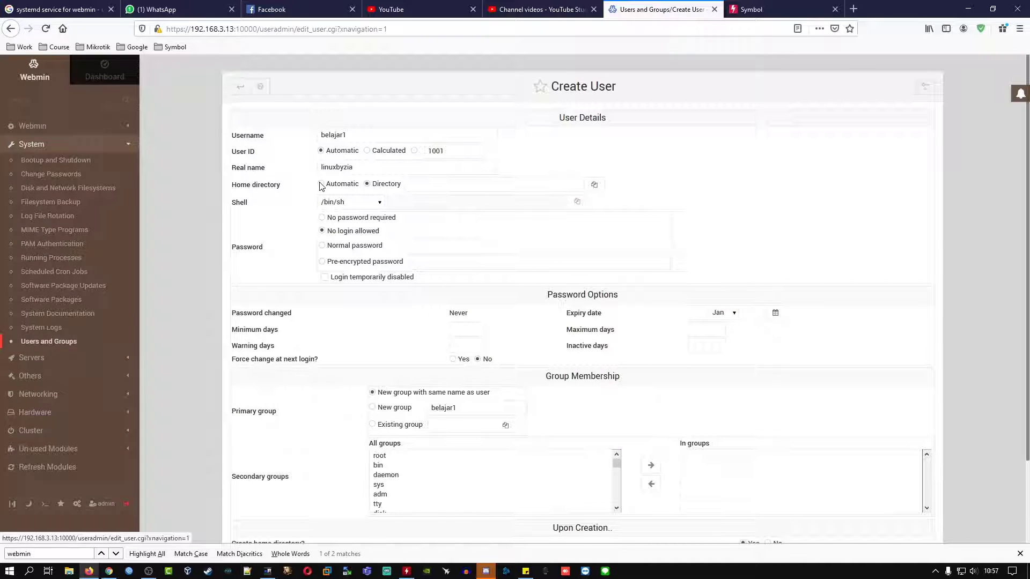
Step: Set the login shell to /bin/bash and choose the pre-encrypted password option
{"action": "left_click", "coordinate": [375, 205]}
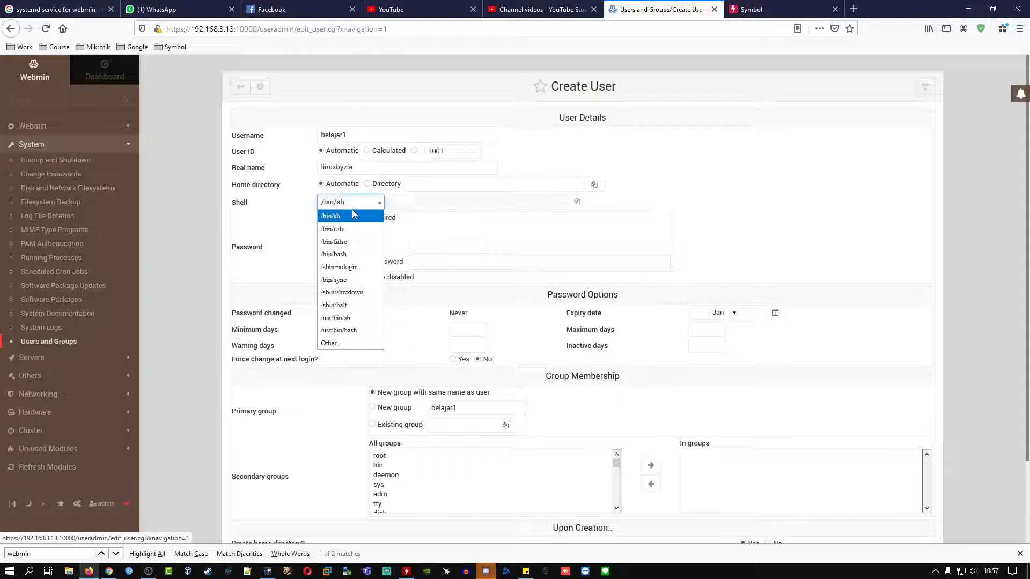
{"action": "left_click", "coordinate": [350, 254]}
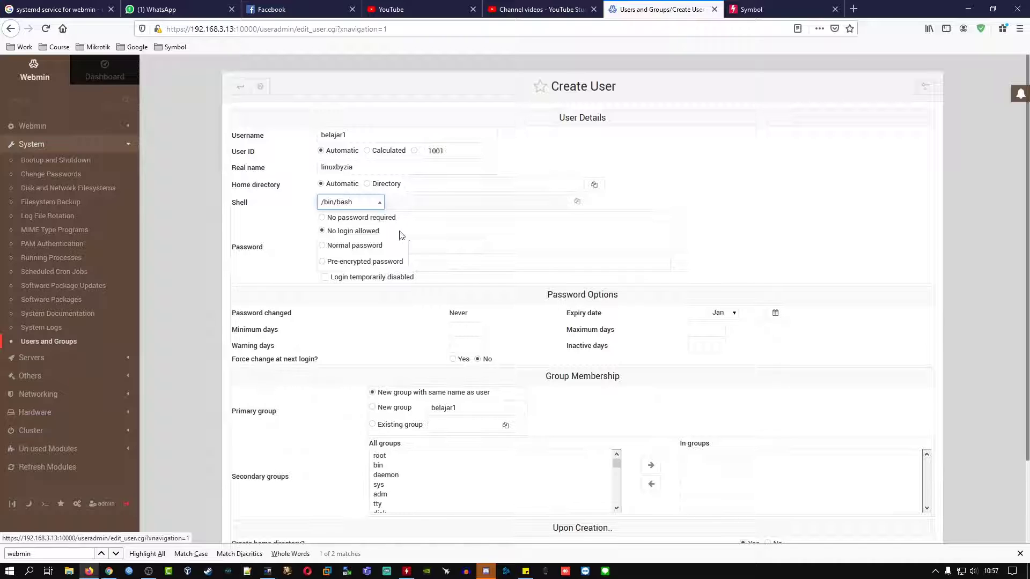
{"action": "left_click", "coordinate": [322, 263]}
Step: Enter the account password in the pre-encrypted password box
{"action": "left_click", "coordinate": [456, 268]}
{"action": "type", "text": "123456"}
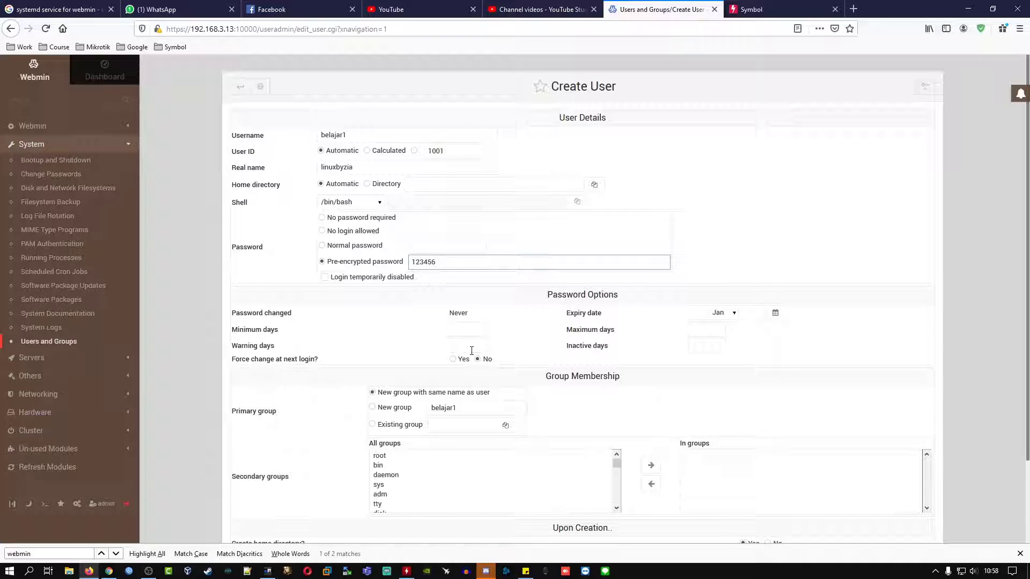
{"action": "left_click", "coordinate": [460, 329]}
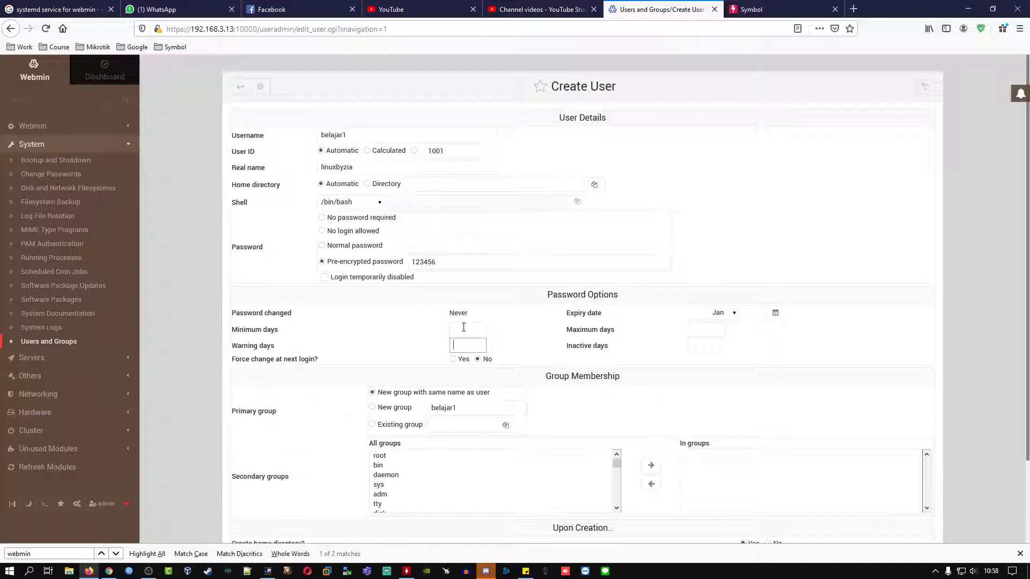
{"action": "left_click", "coordinate": [700, 325]}
{"action": "left_click", "coordinate": [453, 359]}
{"action": "left_click", "coordinate": [478, 359]}
{"action": "left_click", "coordinate": [478, 360]}
{"action": "scroll", "coordinate": [490, 330], "scroll_direction": "down", "scroll_amount": 2}
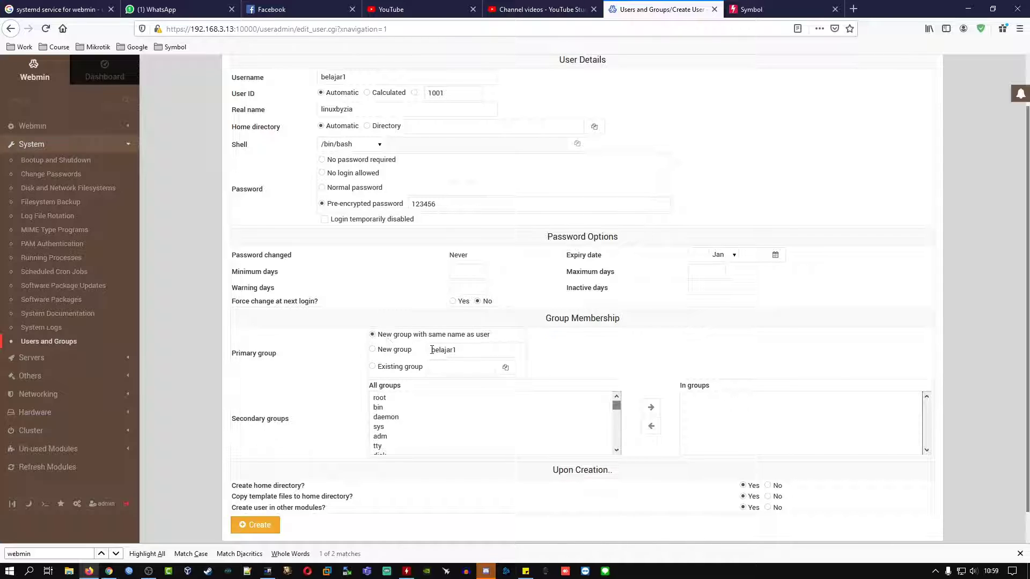
{"action": "scroll", "coordinate": [452, 364], "scroll_direction": "up", "scroll_amount": 2}
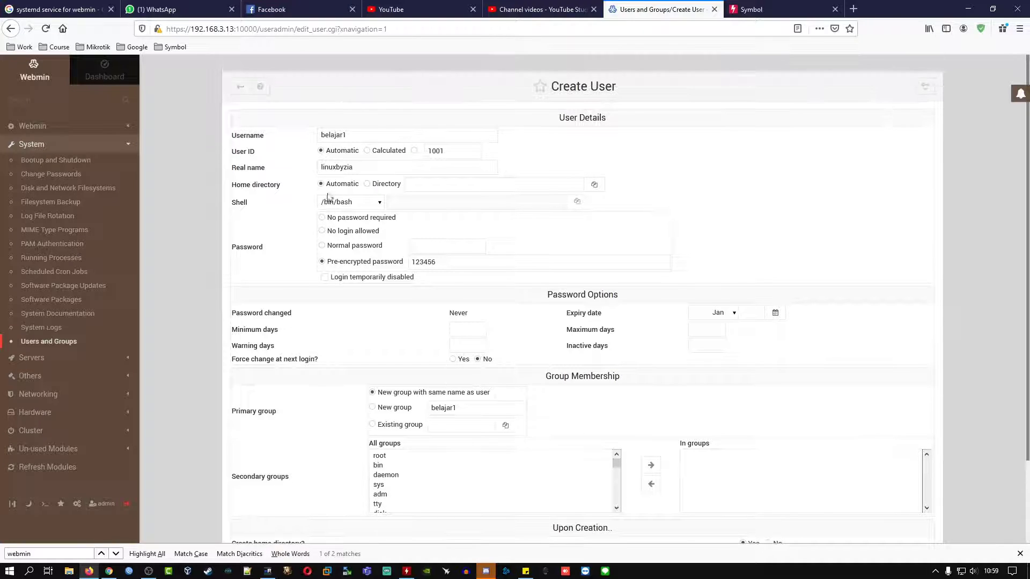
{"action": "scroll", "coordinate": [513, 402], "scroll_direction": "down", "scroll_amount": 2}
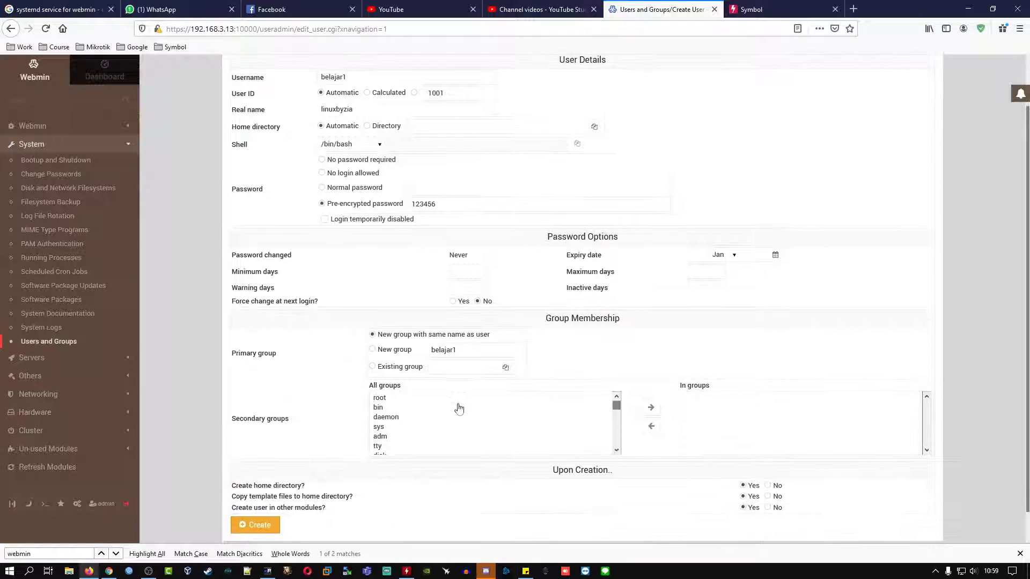
{"action": "left_click", "coordinate": [373, 367]}
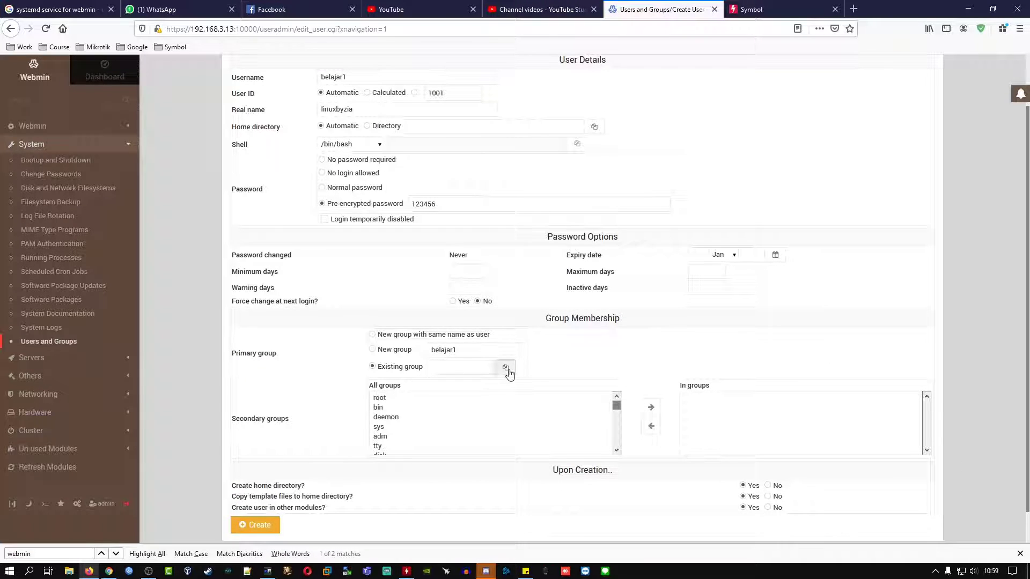
{"action": "left_click", "coordinate": [506, 367]}
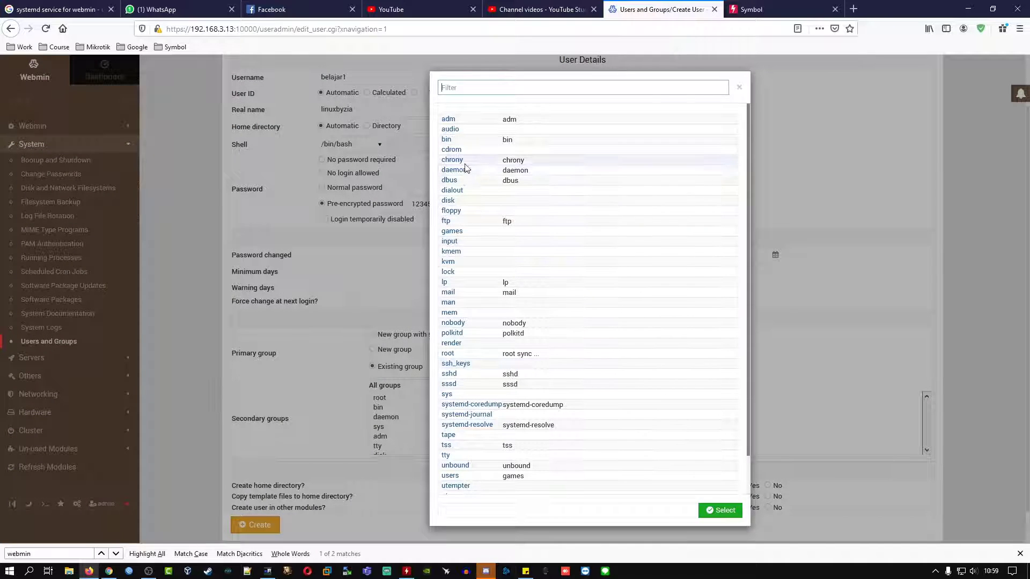
{"action": "scroll", "coordinate": [499, 454], "scroll_direction": "down", "scroll_amount": 1}
{"action": "scroll", "coordinate": [499, 454], "scroll_direction": "down", "scroll_amount": 1}
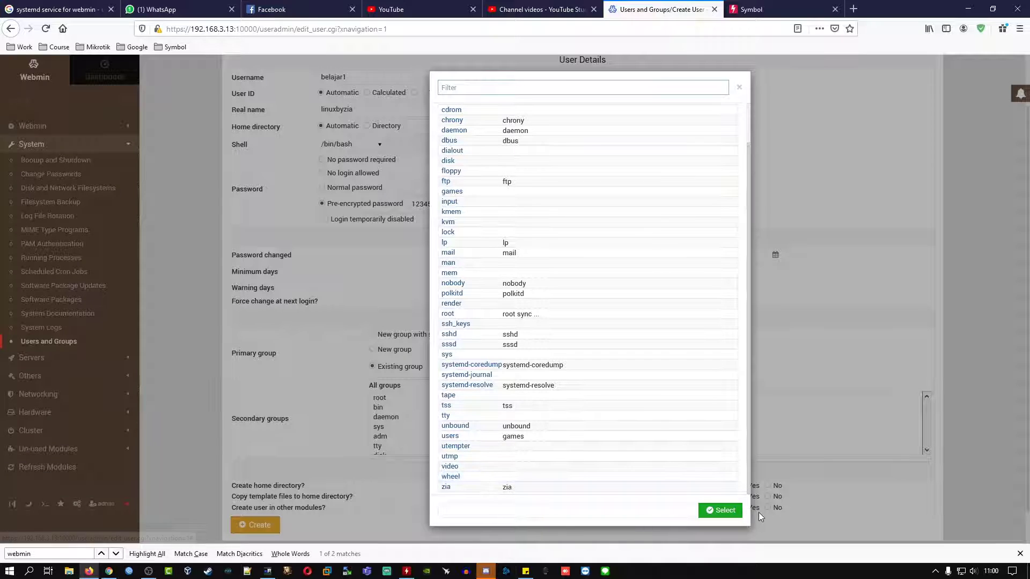
{"action": "left_click", "coordinate": [739, 88]}
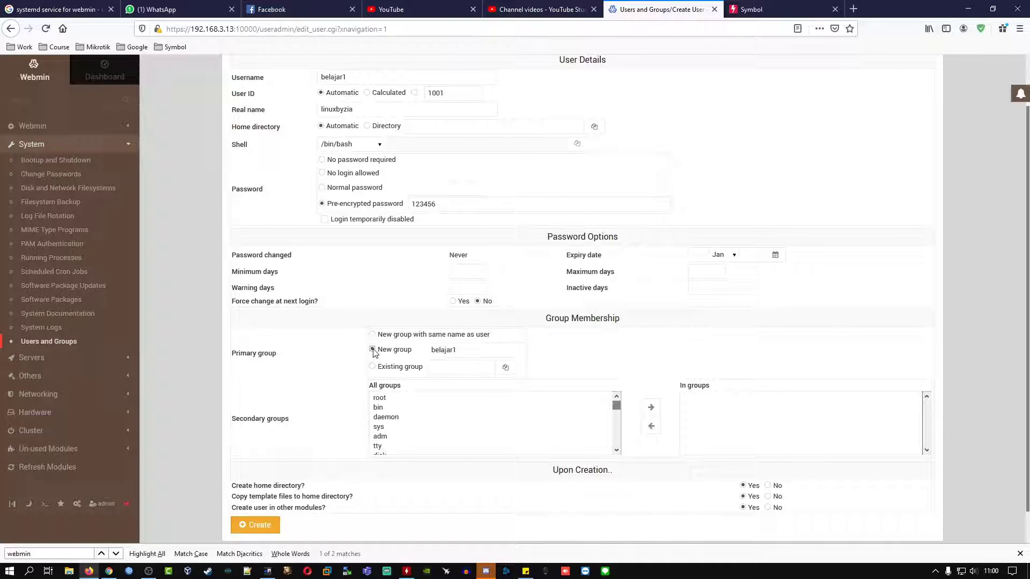
{"action": "double_click", "coordinate": [464, 350]}
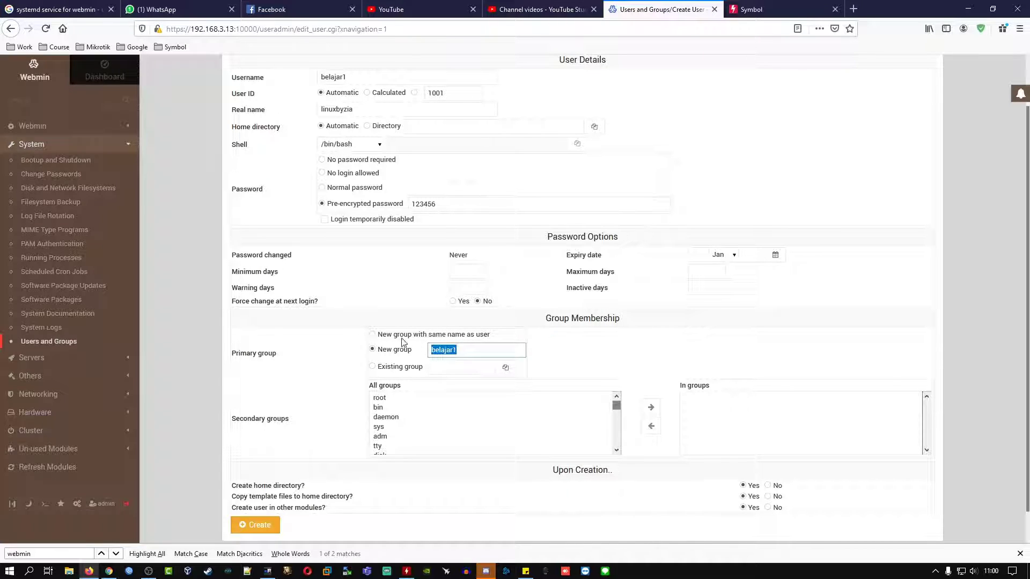
{"action": "left_click", "coordinate": [373, 335]}
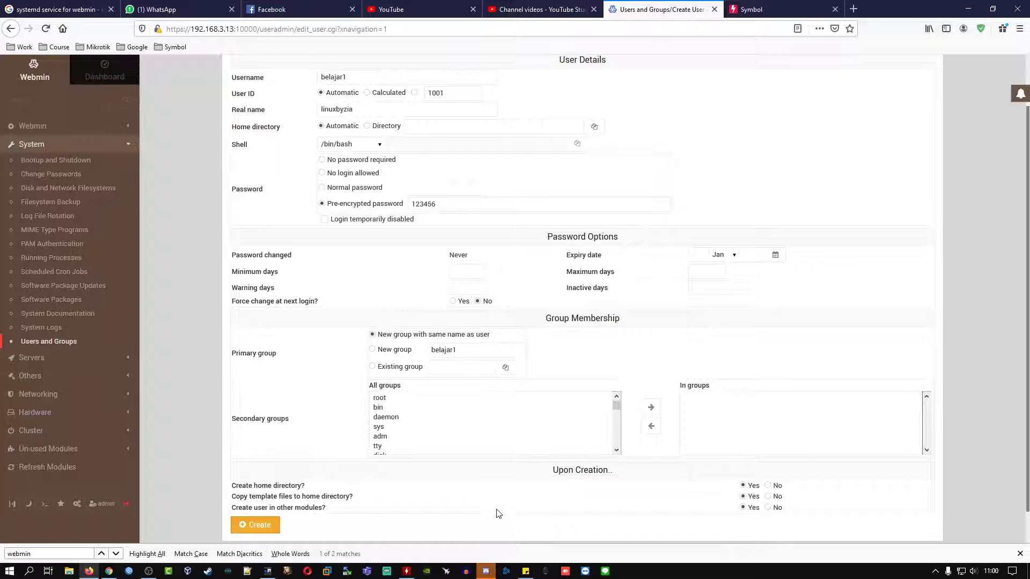
Step: Add and then remove unbound as a secondary group, and create user belajar1 with no extra groups
{"action": "scroll", "coordinate": [501, 515], "scroll_direction": "down", "scroll_amount": 1}
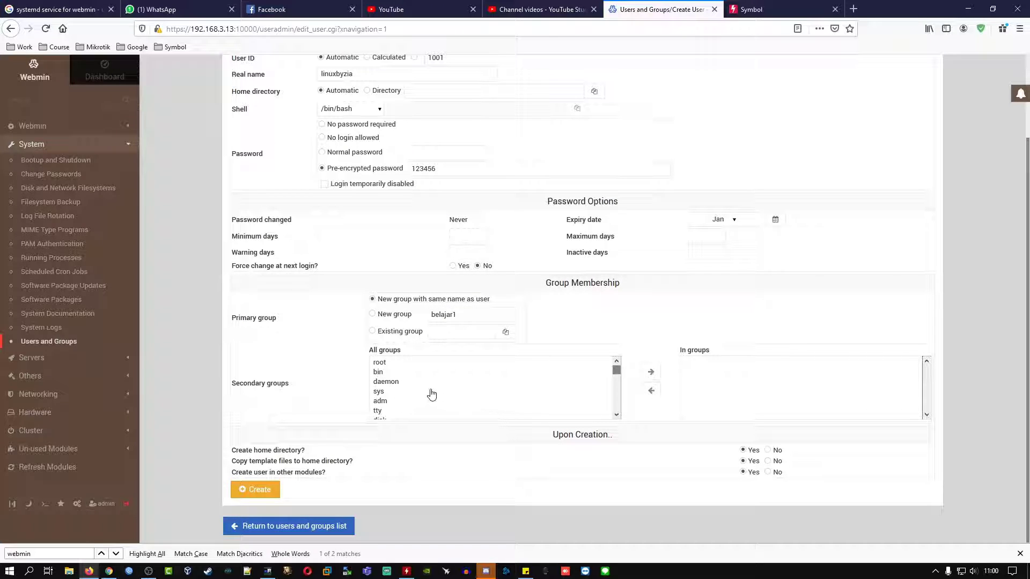
{"action": "scroll", "coordinate": [429, 392], "scroll_direction": "down", "scroll_amount": 3}
{"action": "scroll", "coordinate": [430, 394], "scroll_direction": "down", "scroll_amount": 5}
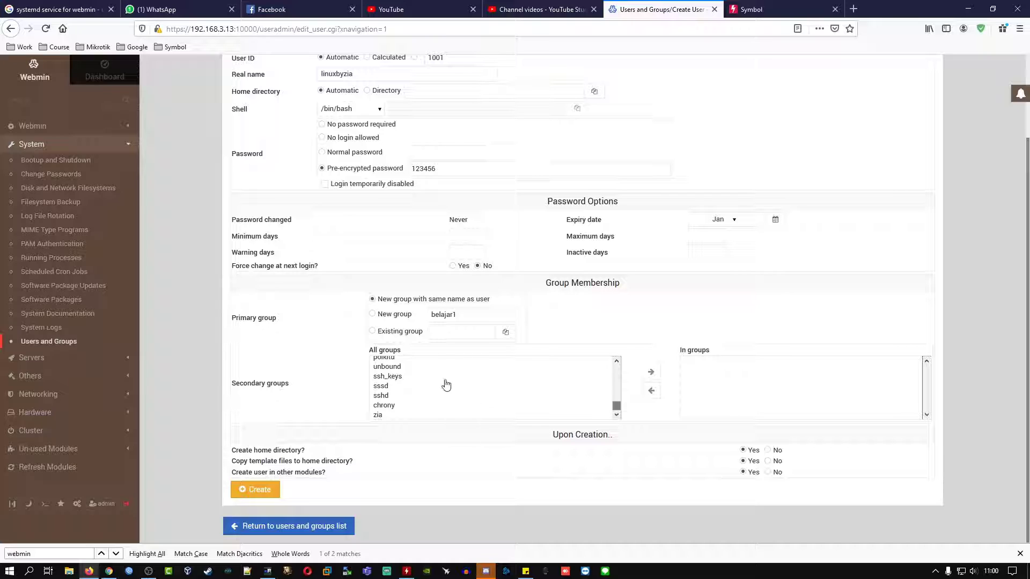
{"action": "double_click", "coordinate": [400, 371]}
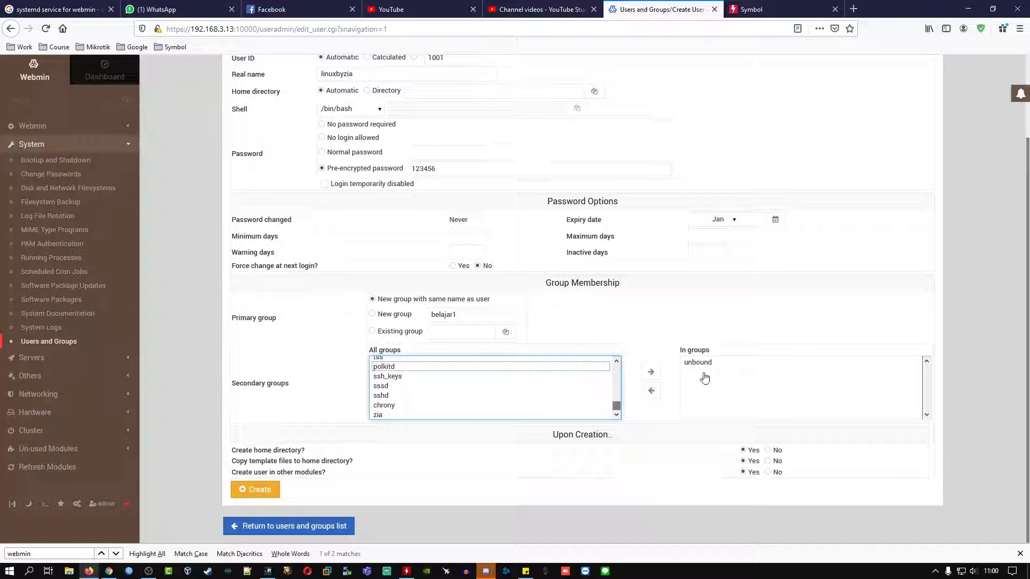
{"action": "double_click", "coordinate": [692, 362]}
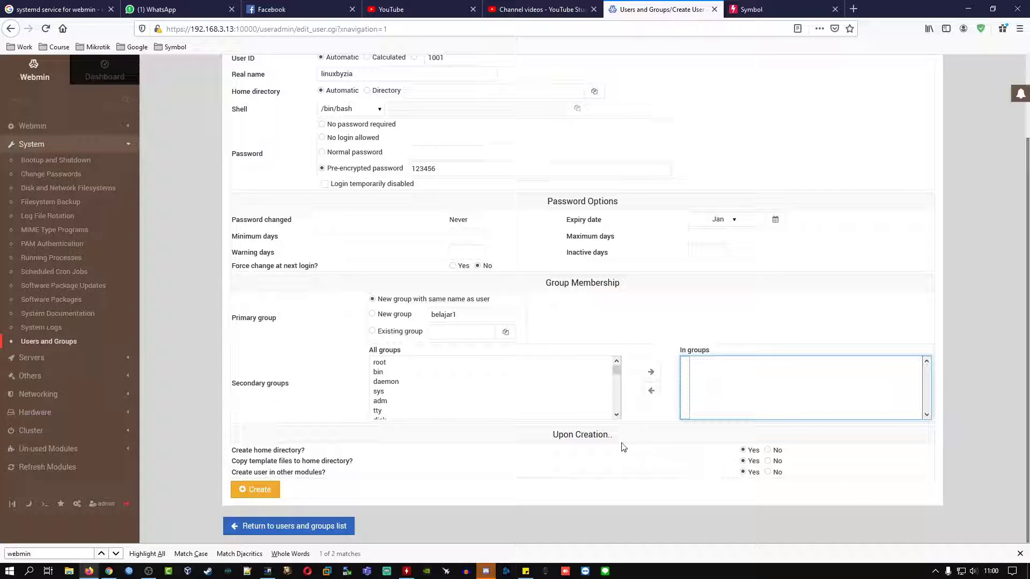
{"action": "left_click", "coordinate": [714, 455]}
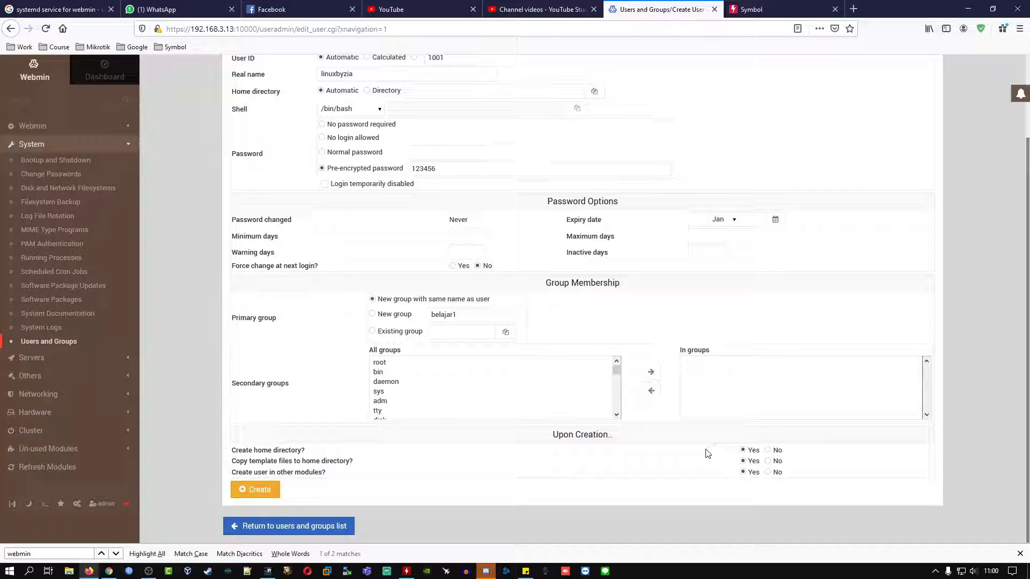
{"action": "scroll", "coordinate": [698, 461], "scroll_direction": "up", "scroll_amount": 2}
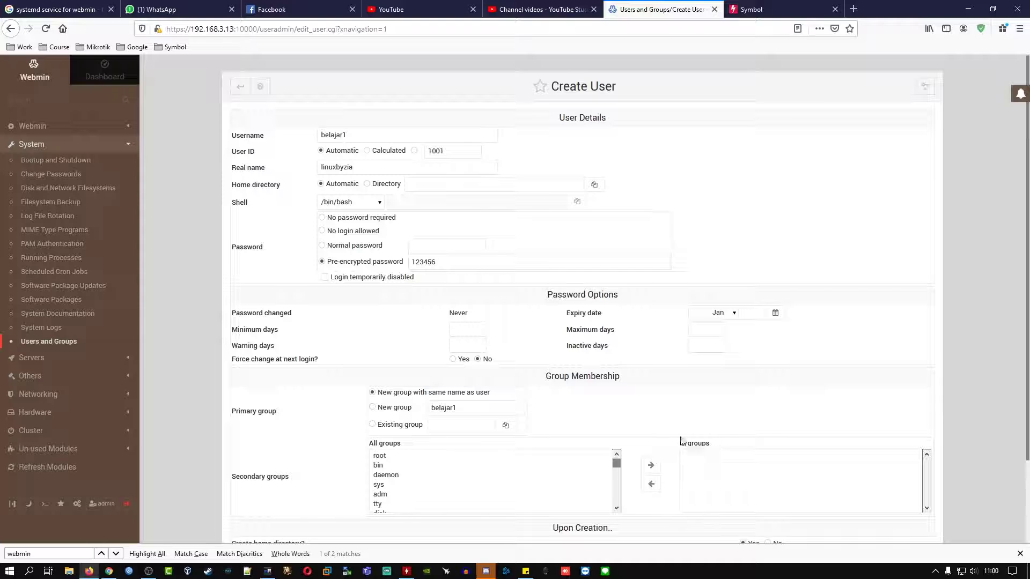
{"action": "scroll", "coordinate": [644, 440], "scroll_direction": "down", "scroll_amount": 2}
{"action": "left_click", "coordinate": [269, 491]}
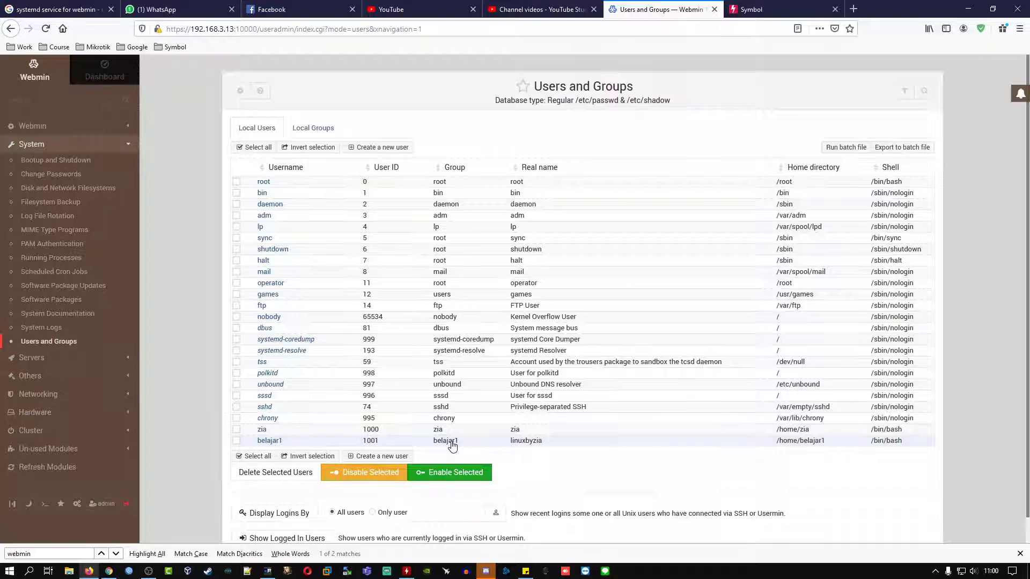
Step: In the SSH terminal, list /etc/passwd to confirm the belajar1 entry, then clear the screen
{"action": "left_click", "coordinate": [267, 571]}
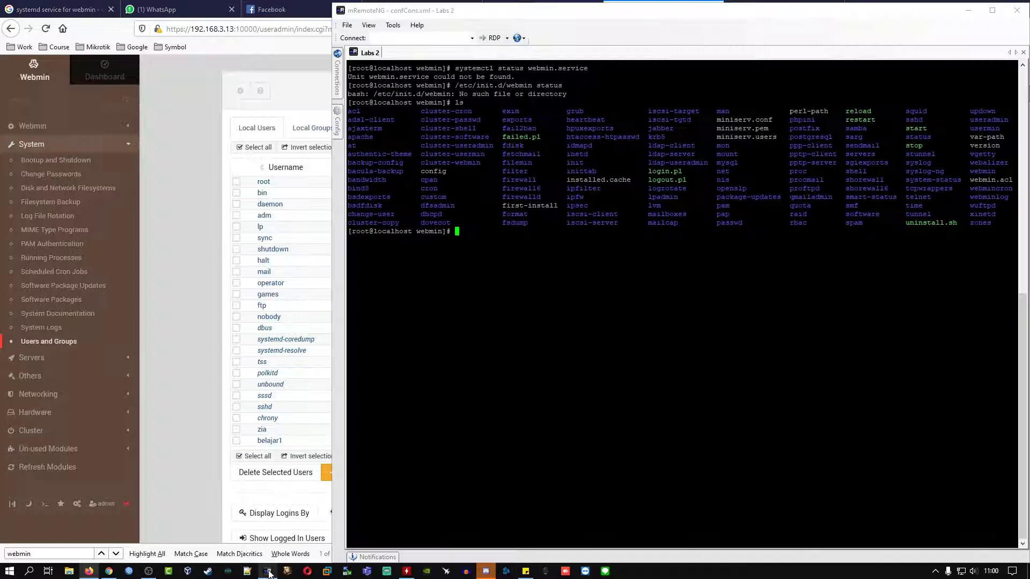
{"action": "type", "text": "clear"}
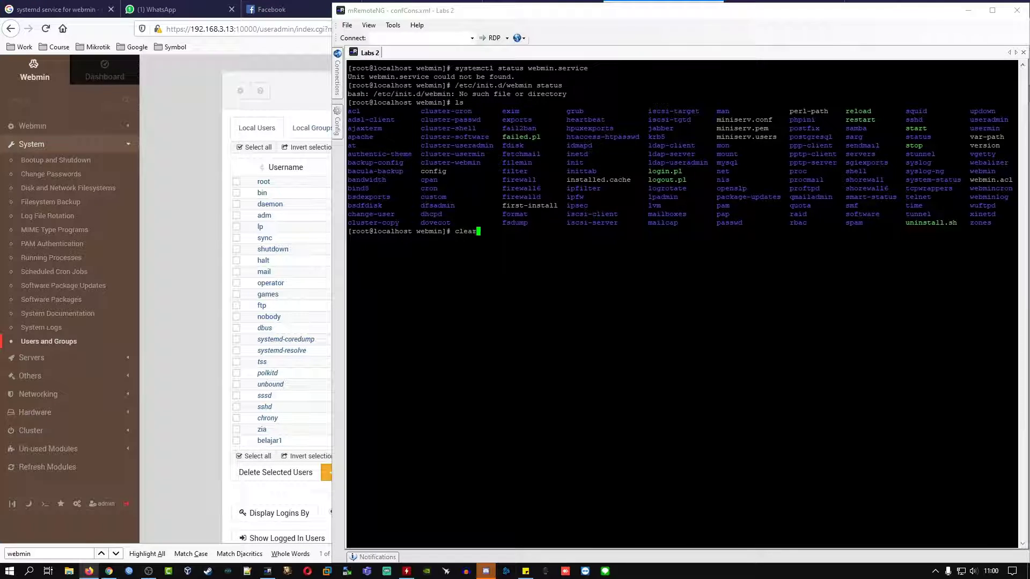
{"action": "key", "text": "Return"}
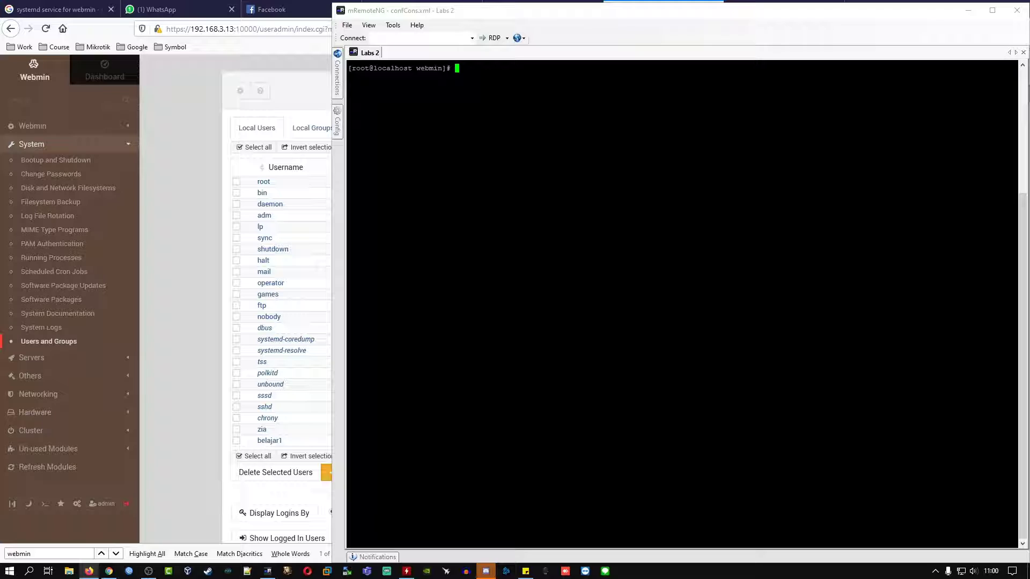
{"action": "type", "text": "cat /etc/passwd"}
{"action": "key", "text": "Return"}
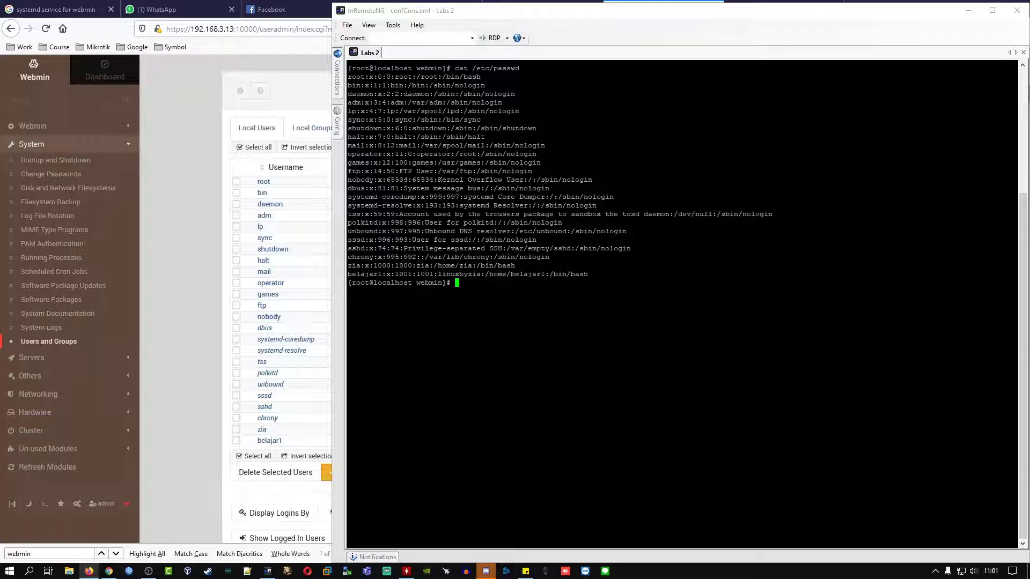
{"action": "type", "text": "clear"}
{"action": "key", "text": "Return"}
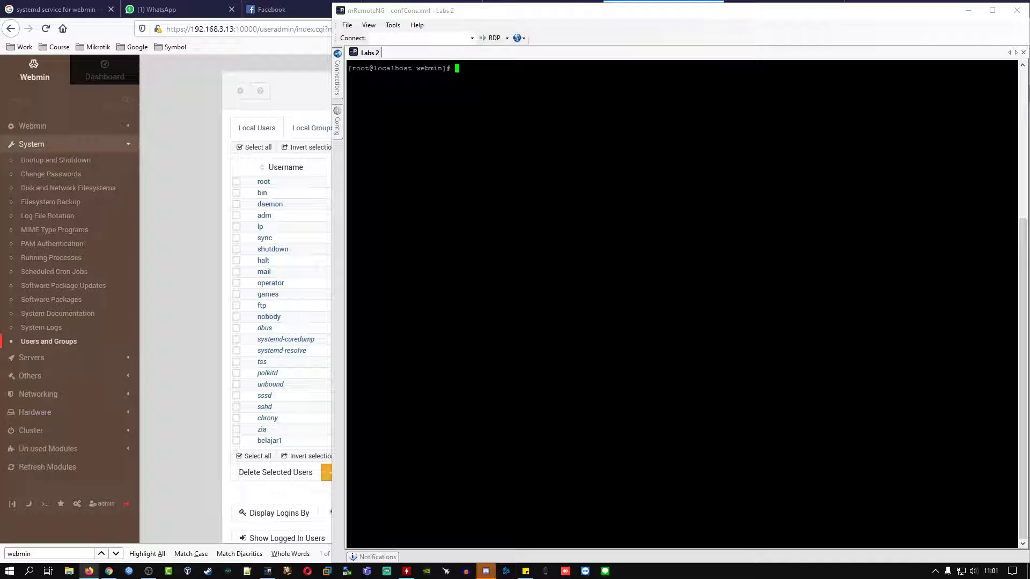
Step: Return to Webmin and browse the Local Groups list
{"action": "left_click", "coordinate": [311, 118]}
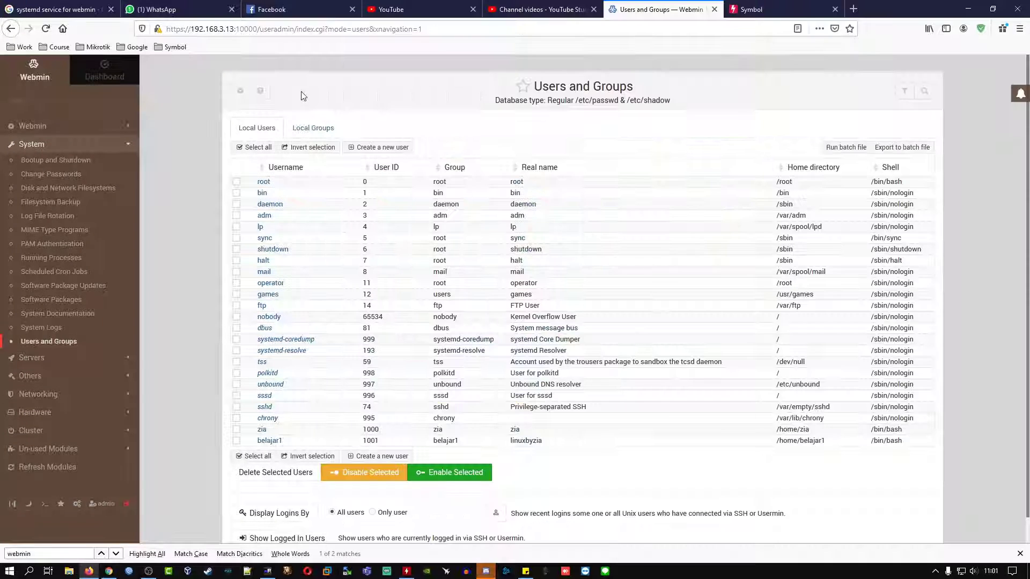
{"action": "left_click", "coordinate": [313, 128]}
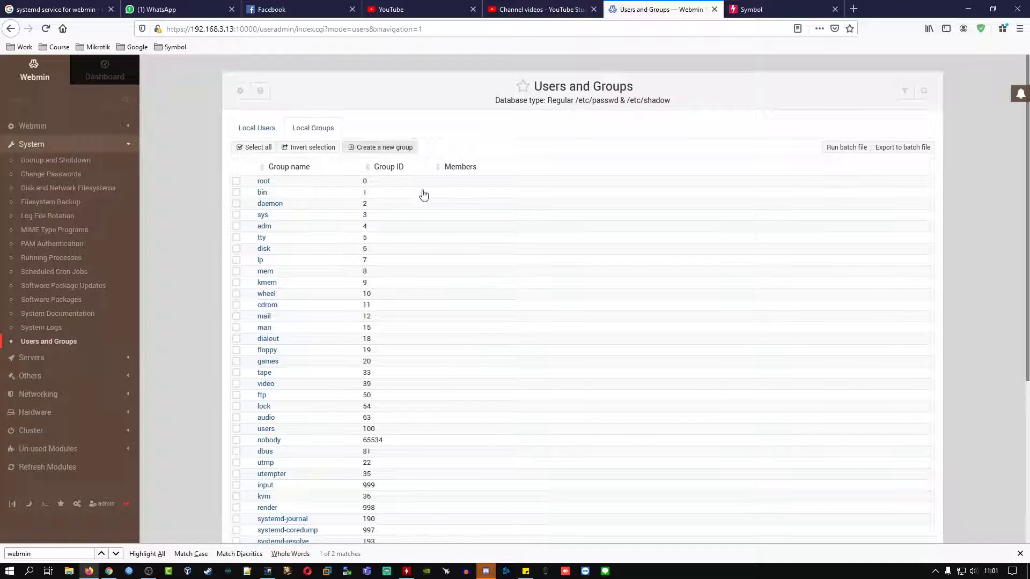
{"action": "scroll", "coordinate": [465, 260], "scroll_direction": "down", "scroll_amount": 2}
{"action": "scroll", "coordinate": [464, 259], "scroll_direction": "down", "scroll_amount": 5}
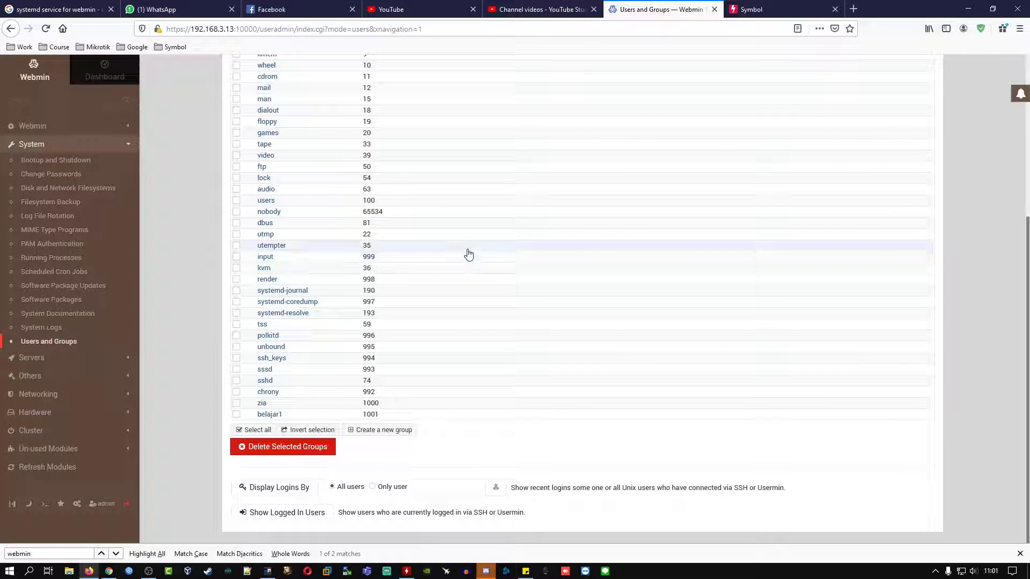
{"action": "scroll", "coordinate": [430, 299], "scroll_direction": "up", "scroll_amount": 5}
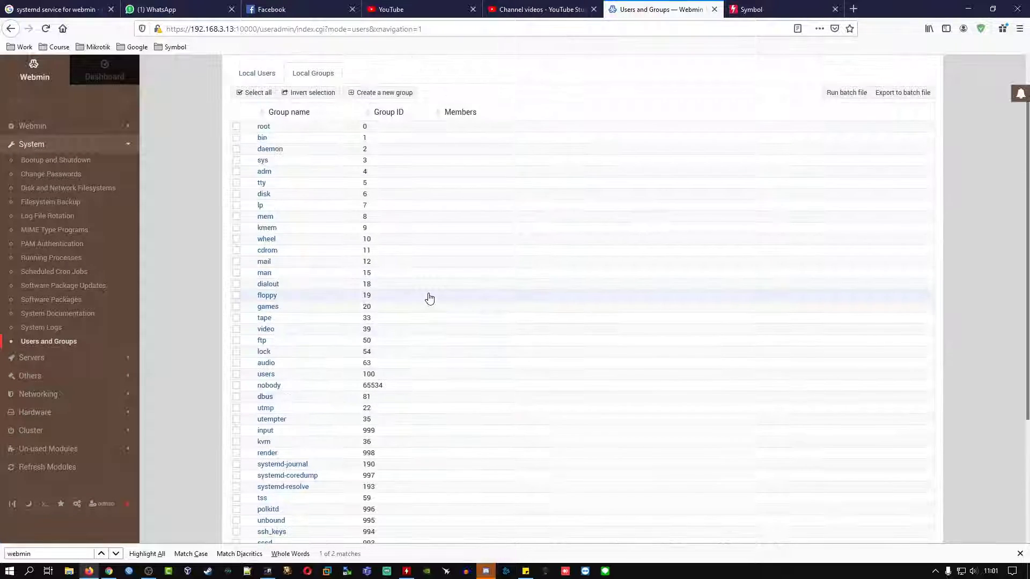
{"action": "scroll", "coordinate": [429, 299], "scroll_direction": "down", "scroll_amount": 5}
{"action": "scroll", "coordinate": [429, 299], "scroll_direction": "up", "scroll_amount": 5}
{"action": "scroll", "coordinate": [429, 299], "scroll_direction": "down", "scroll_amount": 1}
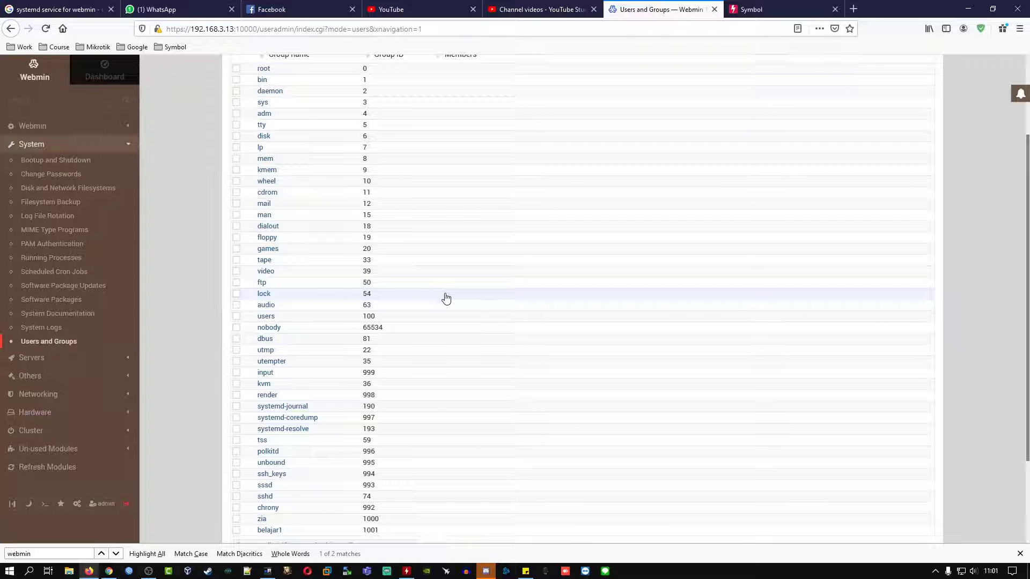
{"action": "scroll", "coordinate": [446, 298], "scroll_direction": "up", "scroll_amount": 3}
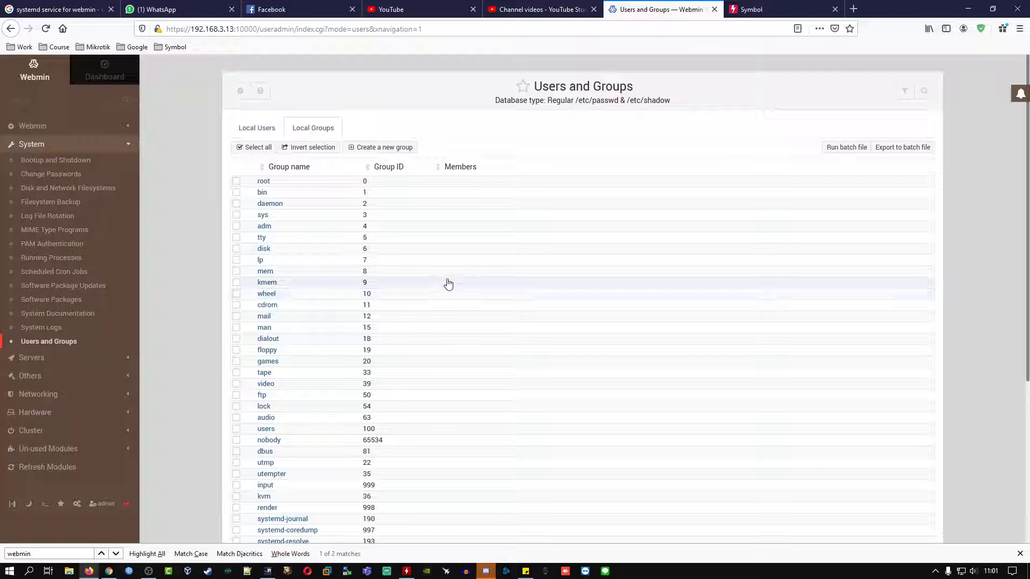
{"action": "scroll", "coordinate": [448, 284], "scroll_direction": "down", "scroll_amount": 4}
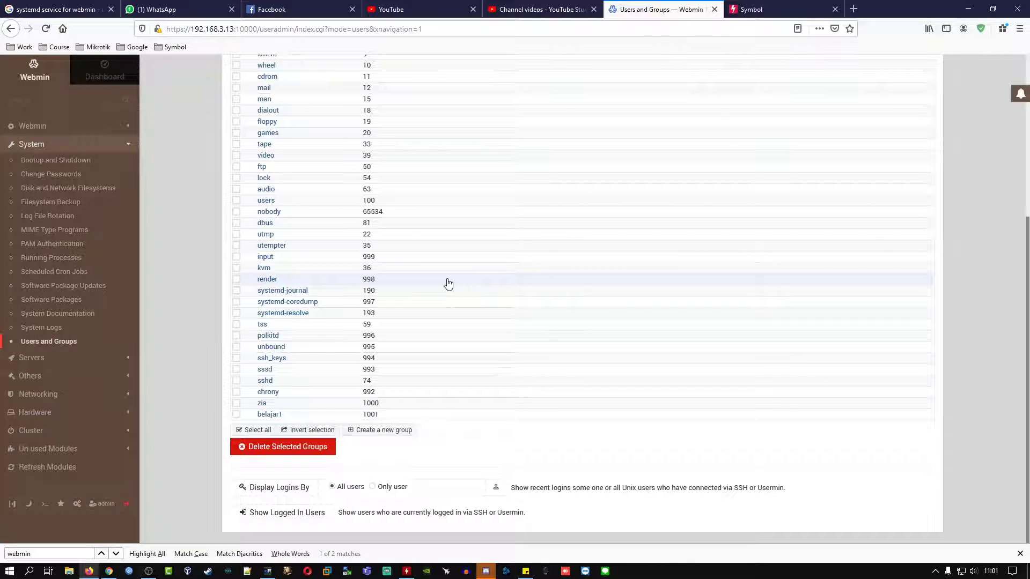
{"action": "scroll", "coordinate": [448, 283], "scroll_direction": "up", "scroll_amount": 4}
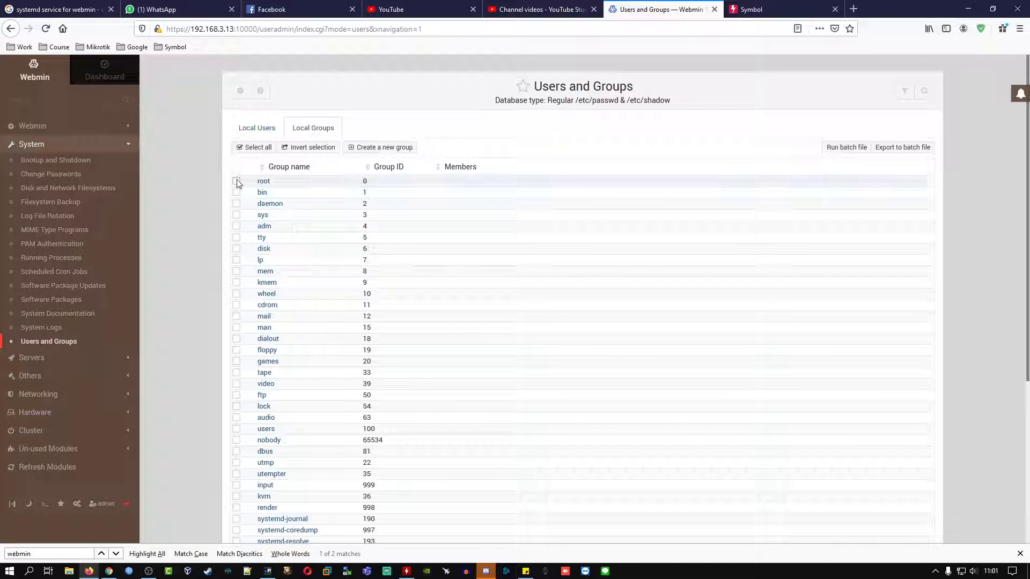
Step: Untick the root group and bring up the Create Group form
{"action": "scroll", "coordinate": [287, 394], "scroll_direction": "down", "scroll_amount": 4}
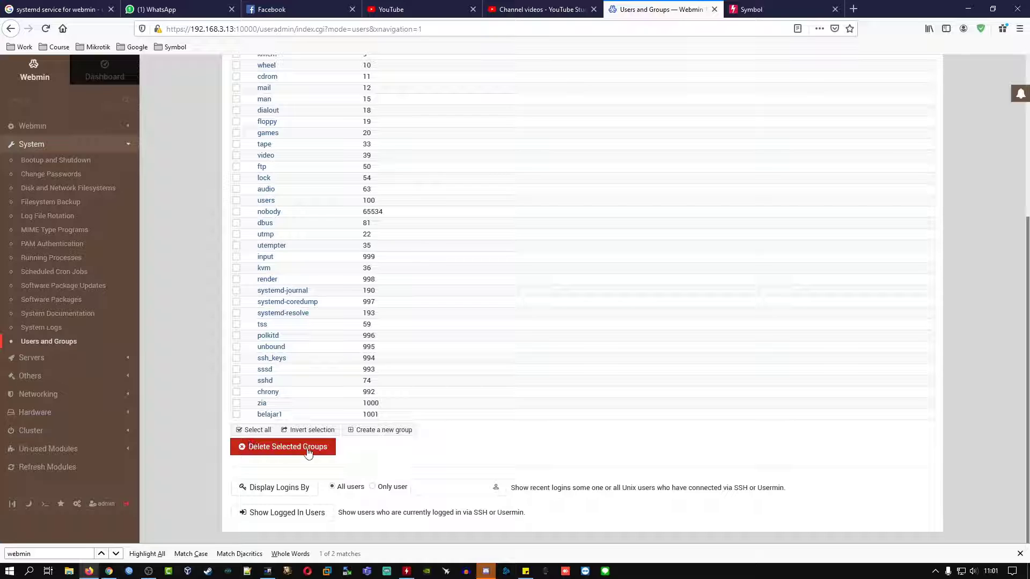
{"action": "scroll", "coordinate": [416, 423], "scroll_direction": "up", "scroll_amount": 1}
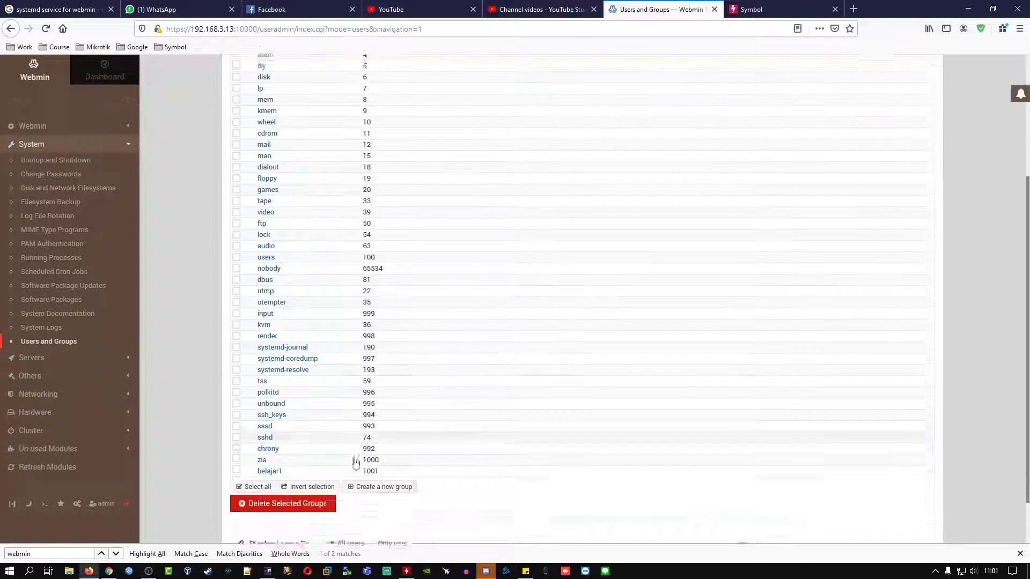
{"action": "scroll", "coordinate": [356, 463], "scroll_direction": "down", "scroll_amount": 1}
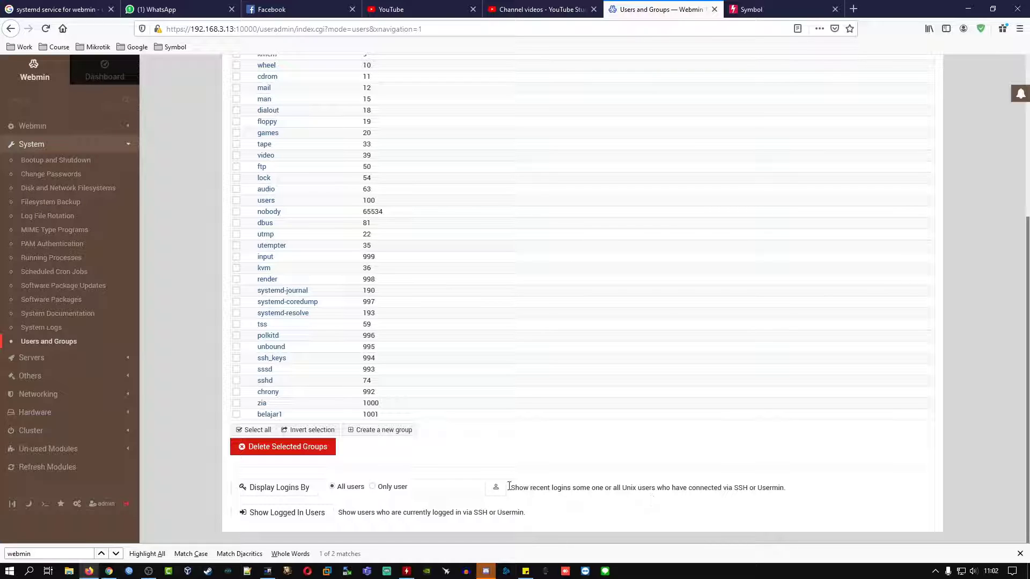
{"action": "scroll", "coordinate": [558, 467], "scroll_direction": "up", "scroll_amount": 4}
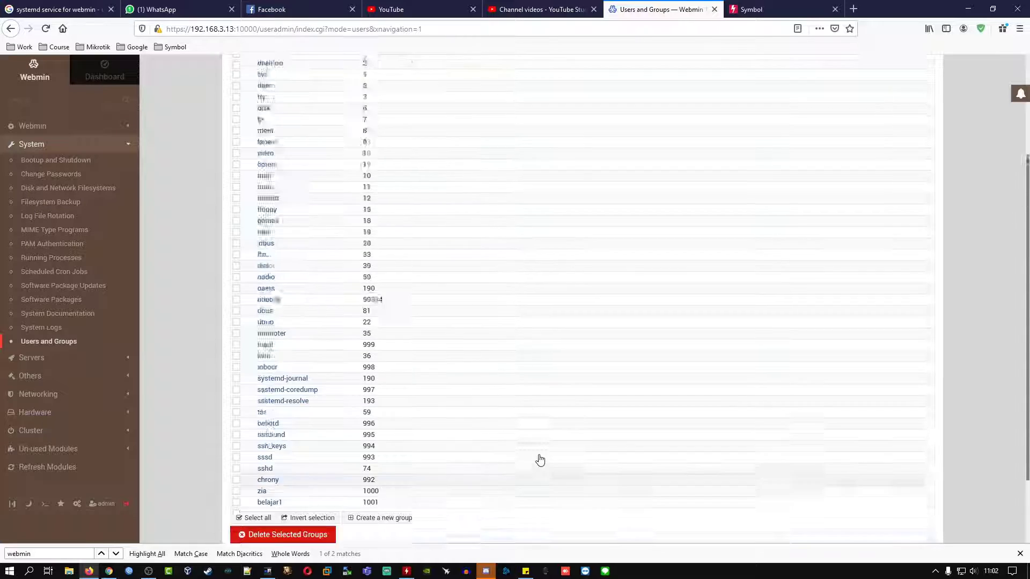
{"action": "left_click", "coordinate": [236, 181]}
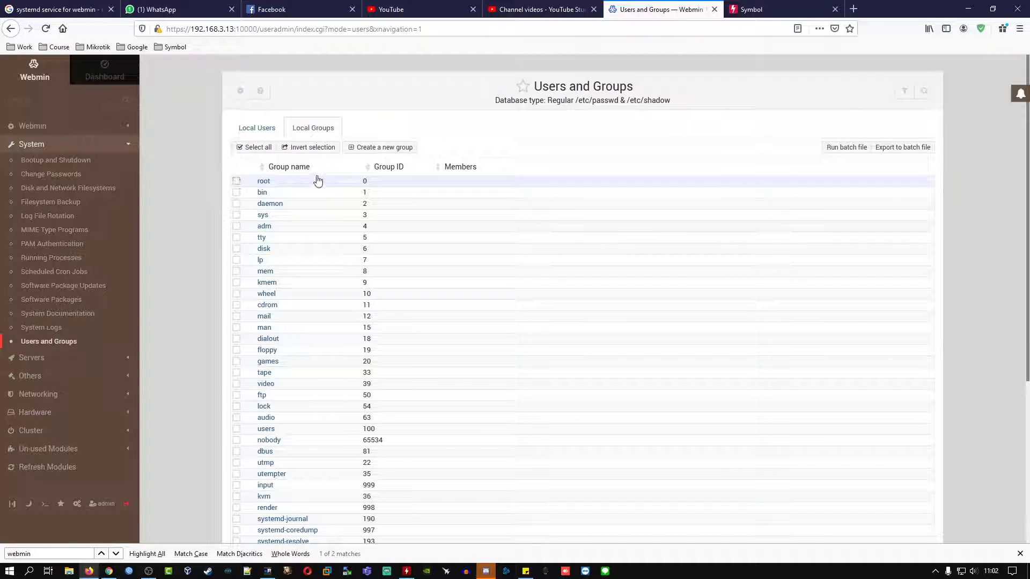
{"action": "left_click", "coordinate": [373, 152]}
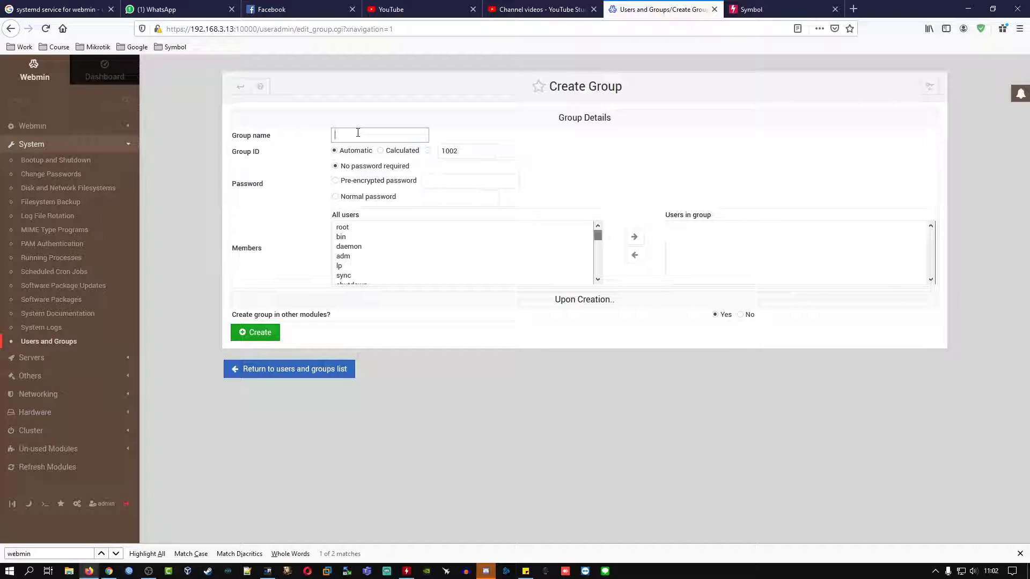
Step: Name the group groupbelajar, keep automatic group ID 1002, and create it
{"action": "left_click", "coordinate": [358, 132]}
{"action": "type", "text": "groupbelajar"}
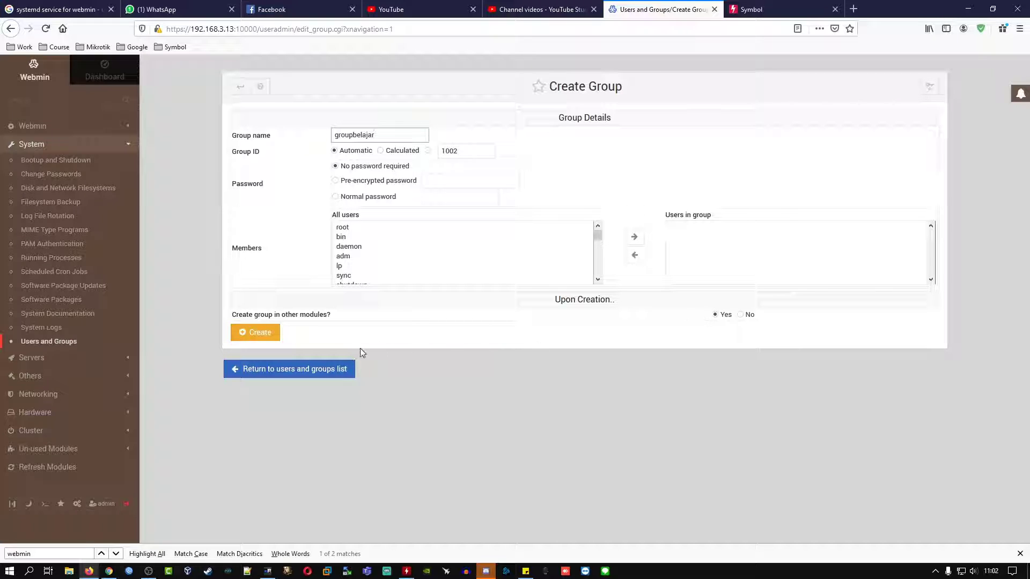
{"action": "left_click", "coordinate": [268, 336]}
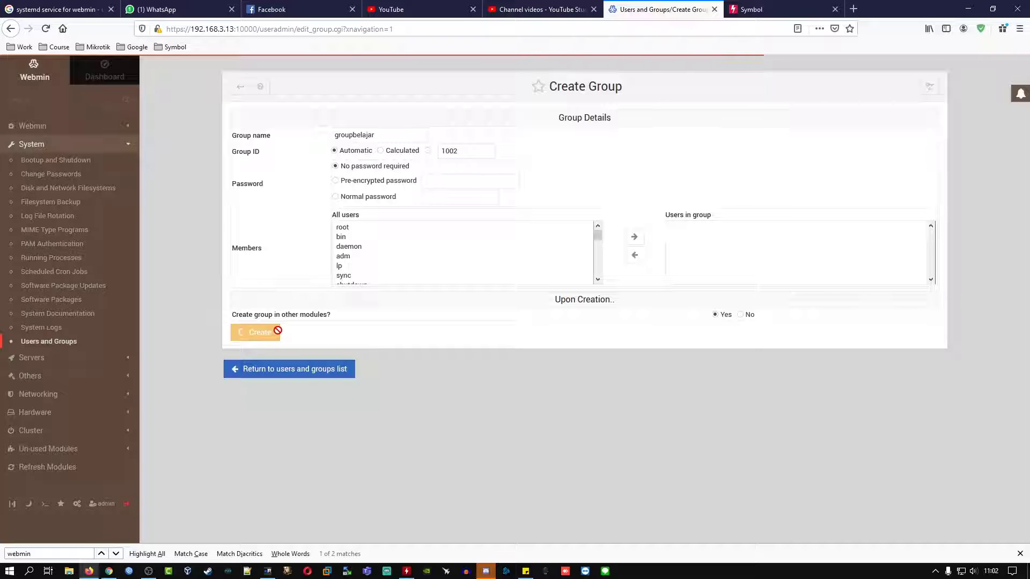
{"action": "scroll", "coordinate": [288, 340], "scroll_direction": "down", "scroll_amount": 3}
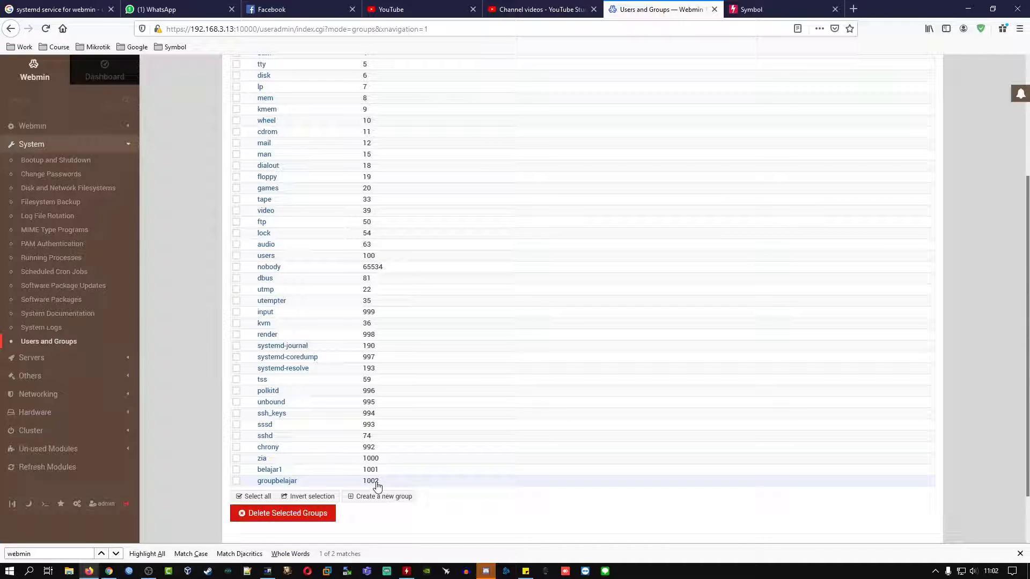
Step: Run cat /etc/group in the SSH terminal to confirm groupbelajar with GID 1002
{"action": "left_click", "coordinate": [268, 572]}
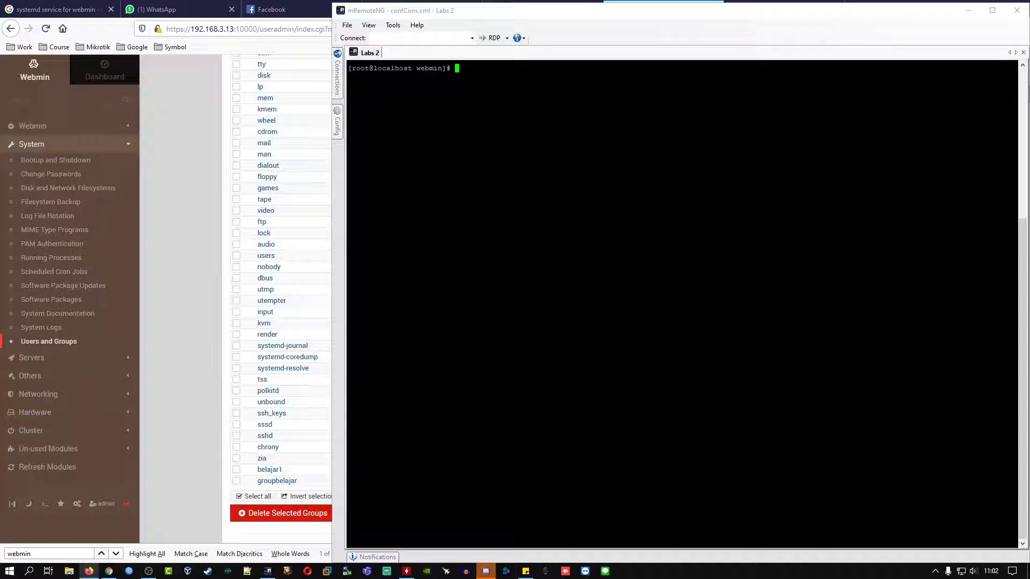
{"action": "type", "text": "cat /etc/group"}
{"action": "key", "text": "Return"}
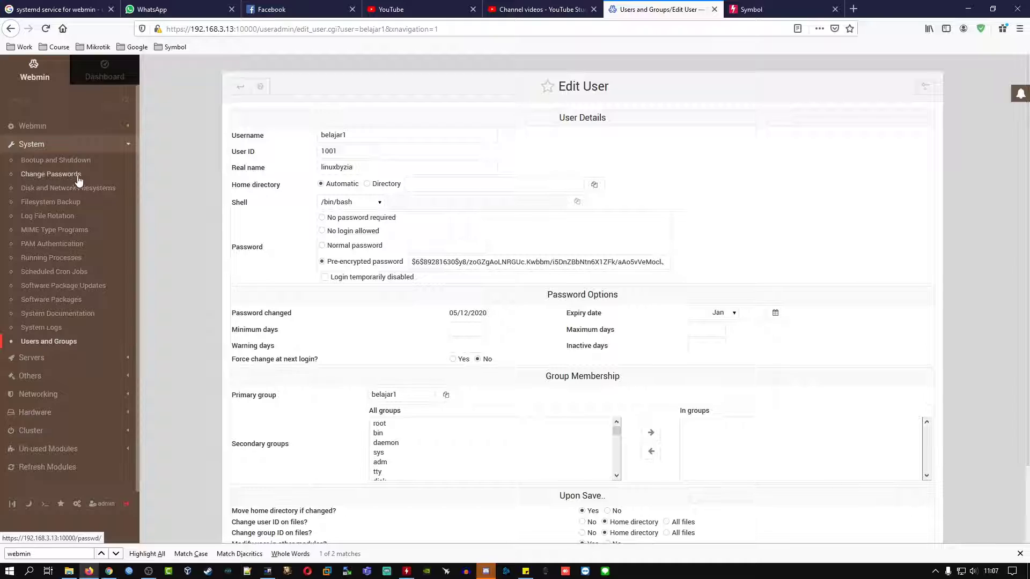
Step: In the Change Passwords module, give user belajar1 a new password, entering it in both fields, and save
{"action": "left_click", "coordinate": [51, 174]}
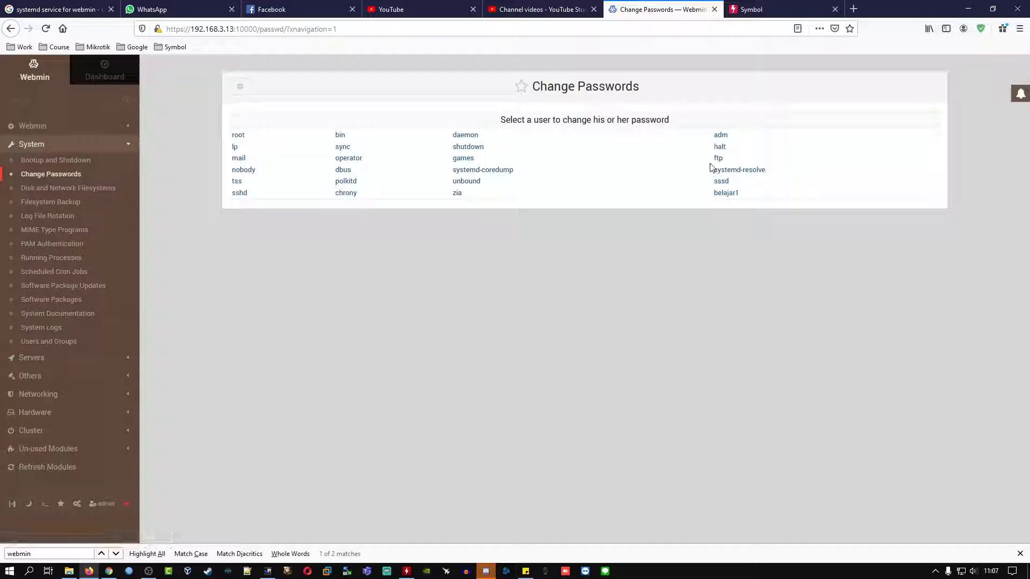
{"action": "left_click", "coordinate": [728, 194]}
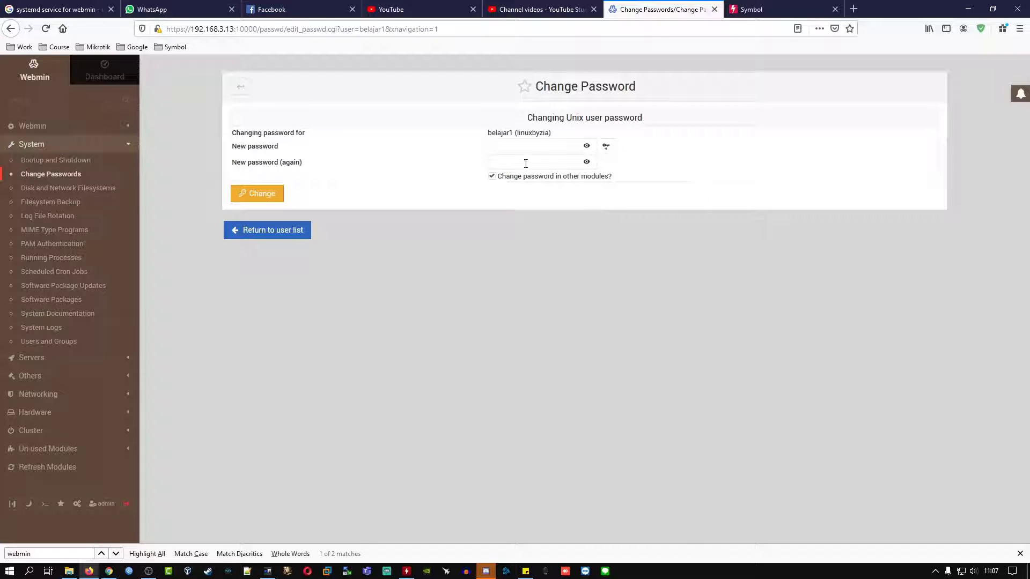
{"action": "left_click", "coordinate": [514, 145]}
{"action": "type", "text": "••••"}
{"action": "left_click", "coordinate": [507, 162]}
{"action": "left_click", "coordinate": [271, 200]}
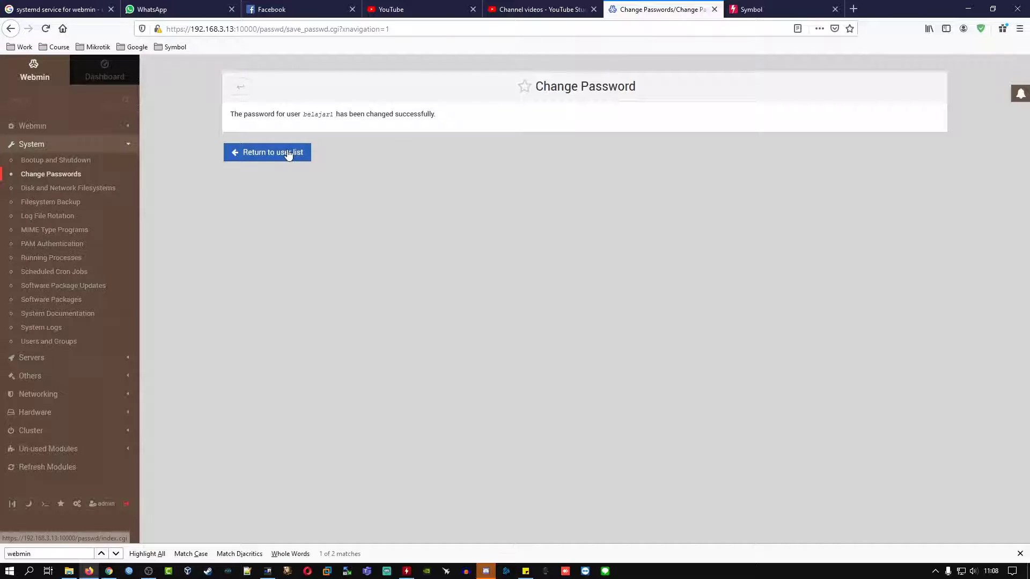
Step: Return from the belajar1 password-change confirmation to the user list
{"action": "left_click", "coordinate": [288, 153]}
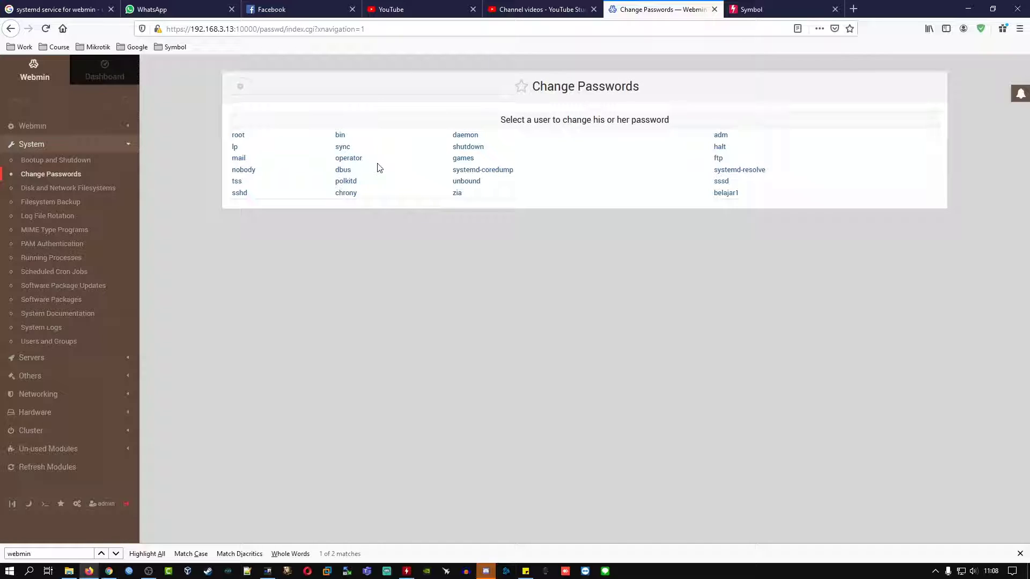